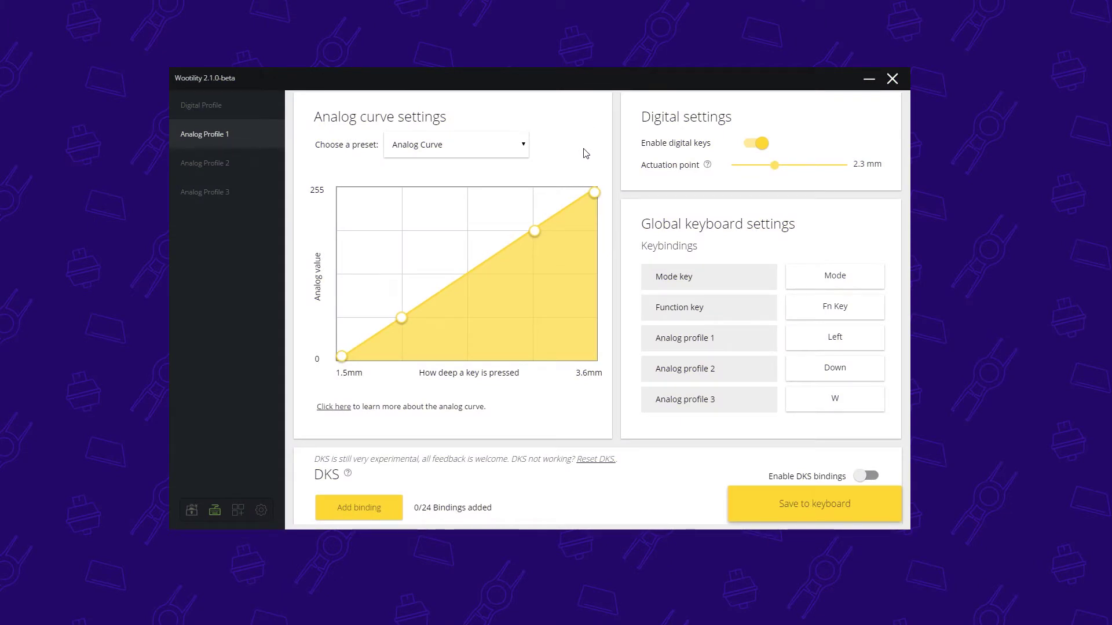
Try the Smooth curve preset, then reset Analog Profile 1's curve to Linear.
{"action": "left_click", "coordinate": [521, 149]}
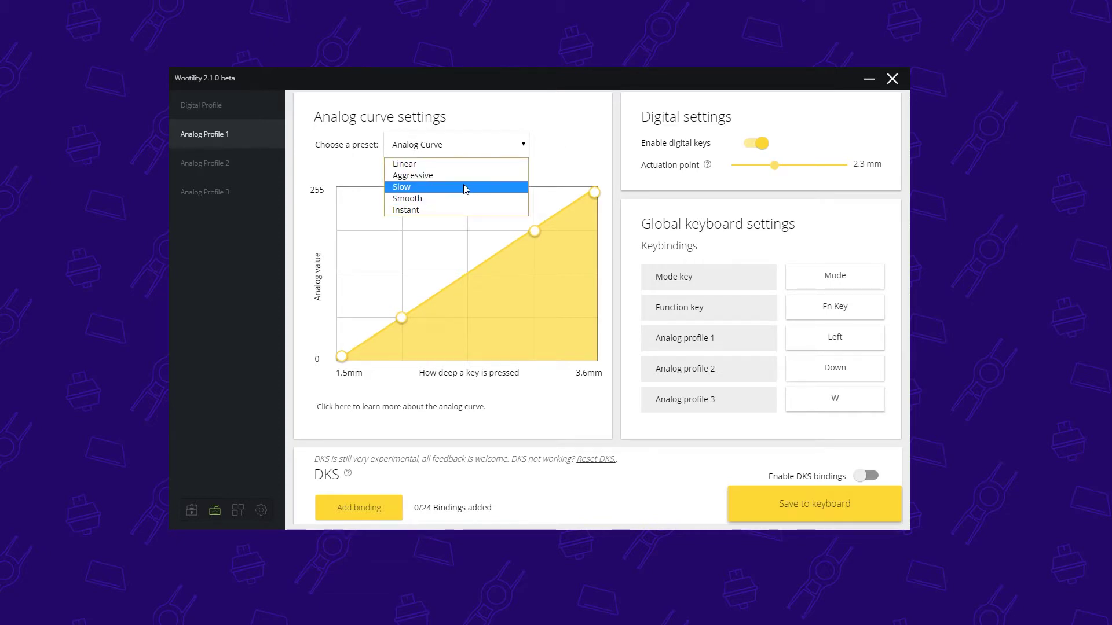
{"action": "left_click", "coordinate": [521, 147]}
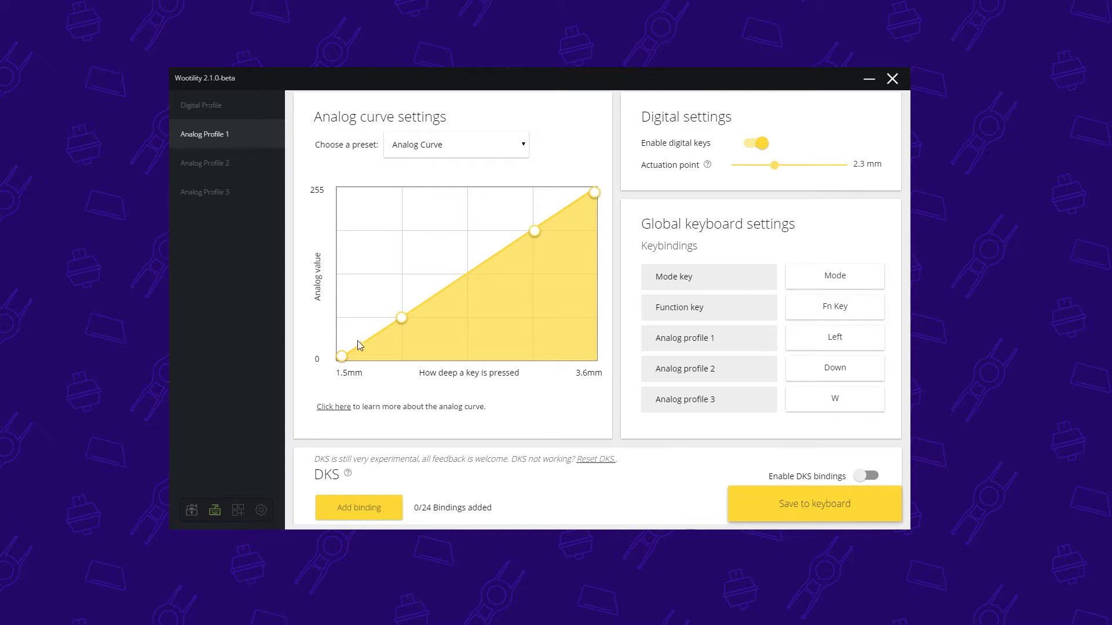
{"action": "left_click", "coordinate": [462, 145]}
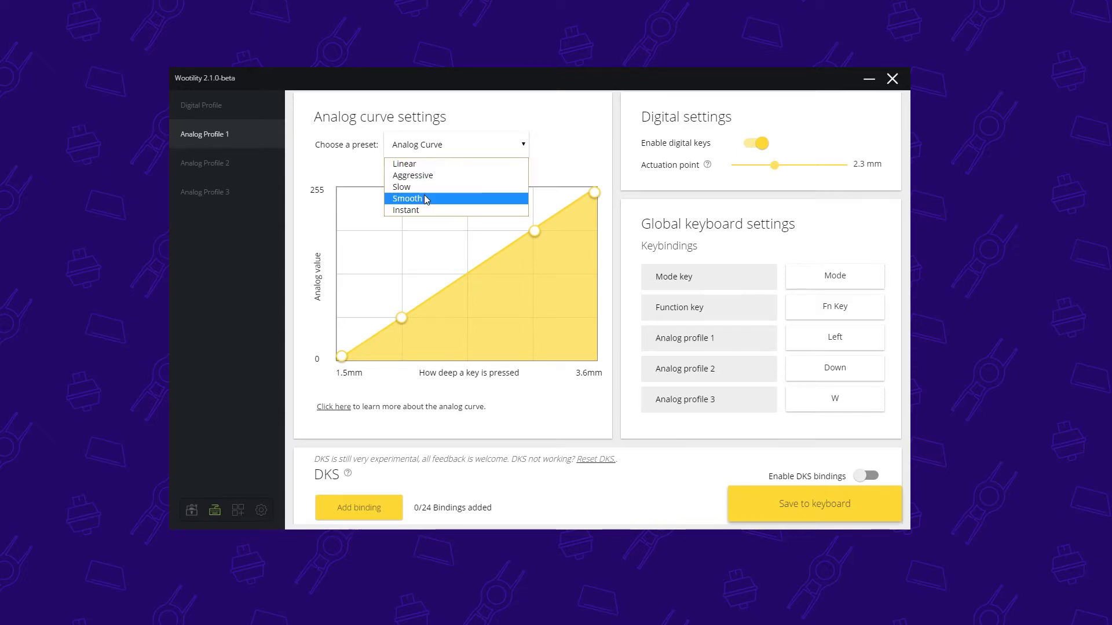
{"action": "left_click", "coordinate": [500, 199]}
{"action": "left_click", "coordinate": [463, 147]}
{"action": "left_click", "coordinate": [435, 167]}
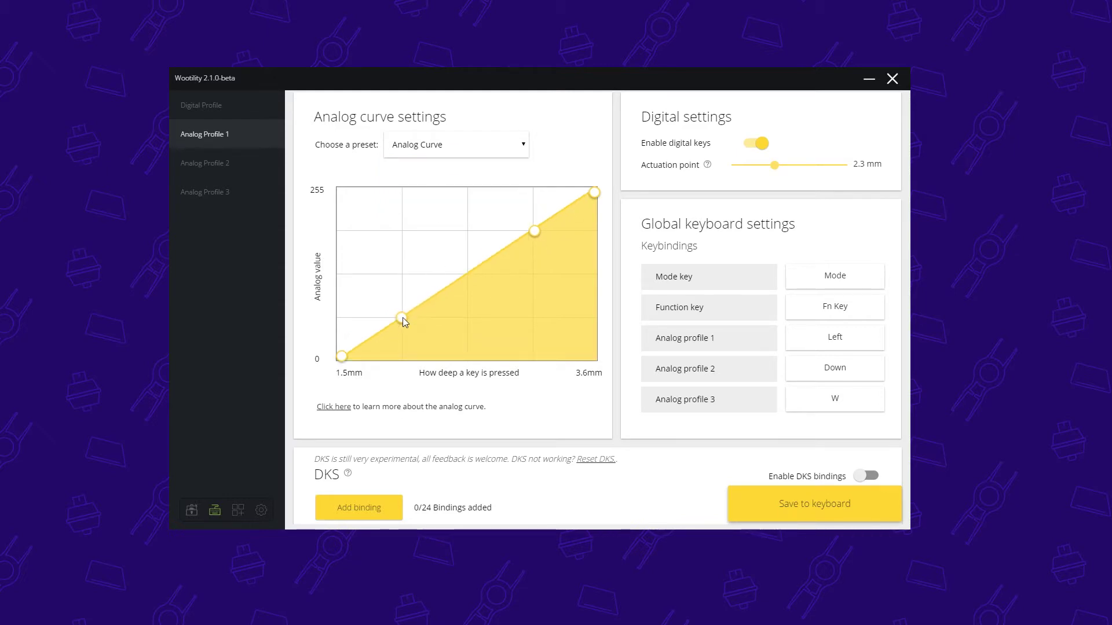
Raise the second point, lower the third, lift the start for an anti-deadzone, and lower the end slightly.
{"action": "mouse_move", "coordinate": [402, 318]}
{"action": "left_mouse_down"}
{"action": "mouse_move", "coordinate": [460, 335]}
{"action": "mouse_move", "coordinate": [475, 298]}
{"action": "mouse_move", "coordinate": [394, 304]}
{"action": "left_mouse_up"}
{"action": "left_click_drag", "start_coordinate": [536, 230], "coordinate": [520, 278]}
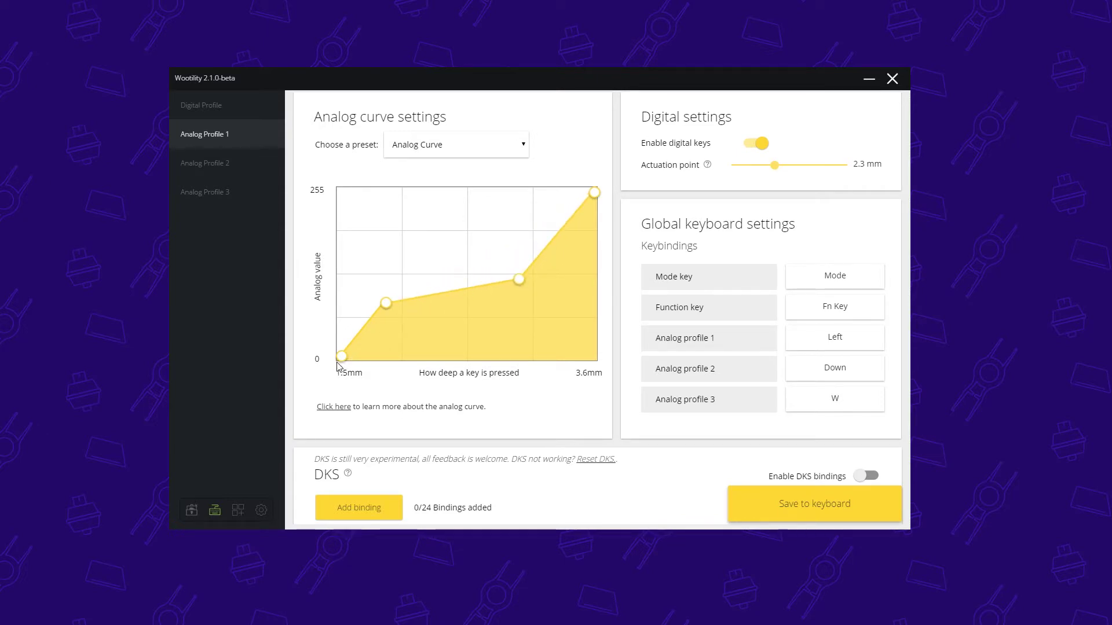
{"action": "left_click_drag", "start_coordinate": [343, 360], "coordinate": [340, 335]}
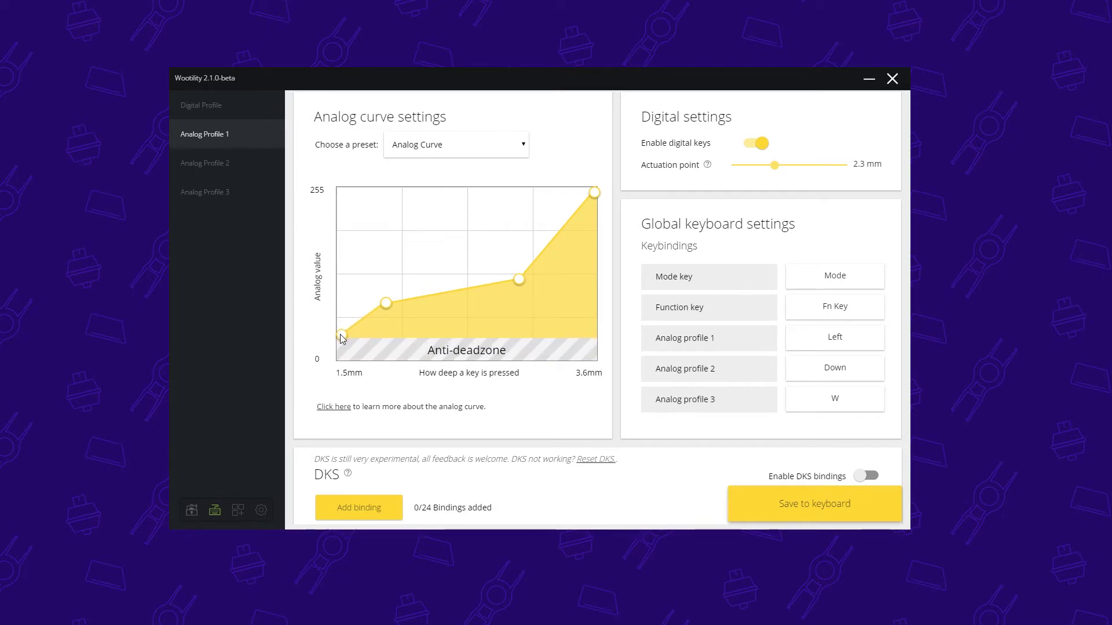
{"action": "left_click_drag", "start_coordinate": [339, 335], "coordinate": [338, 318]}
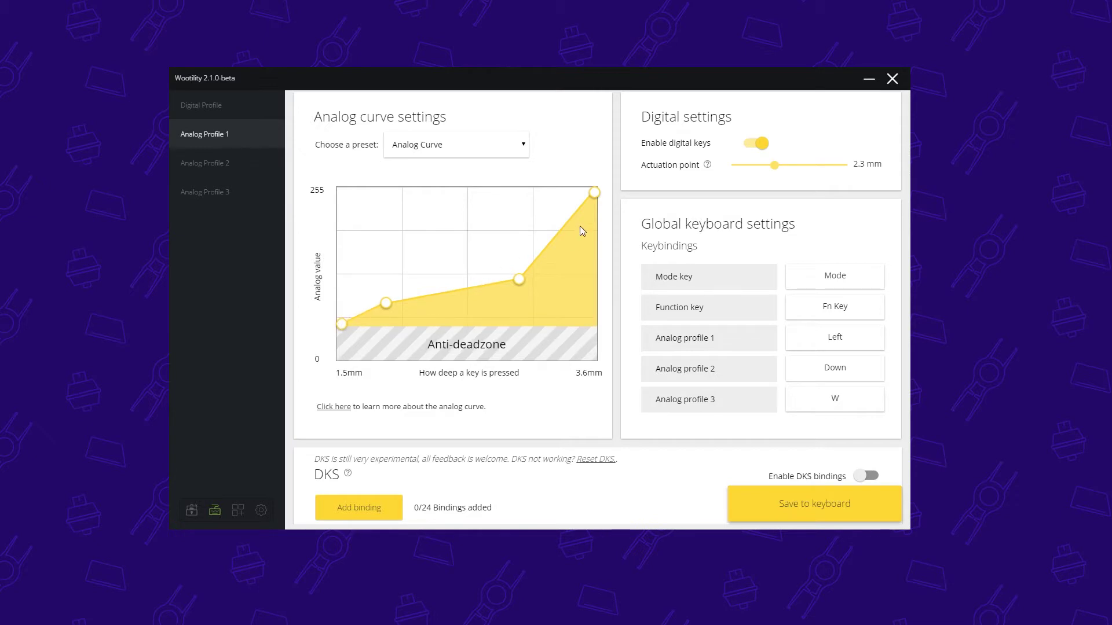
{"action": "left_click_drag", "start_coordinate": [596, 198], "coordinate": [479, 178]}
Drag the curve's first point up slightly to raise the anti-deadzone floor.
{"action": "left_click_drag", "start_coordinate": [365, 326], "coordinate": [347, 318]}
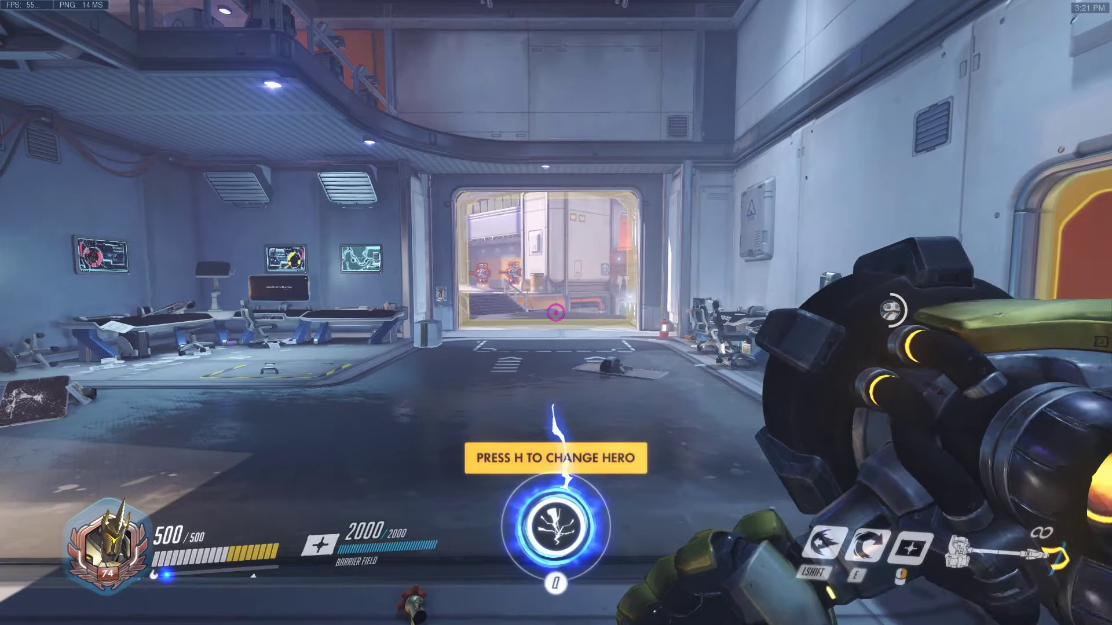
{"action": "key", "text": "w"}
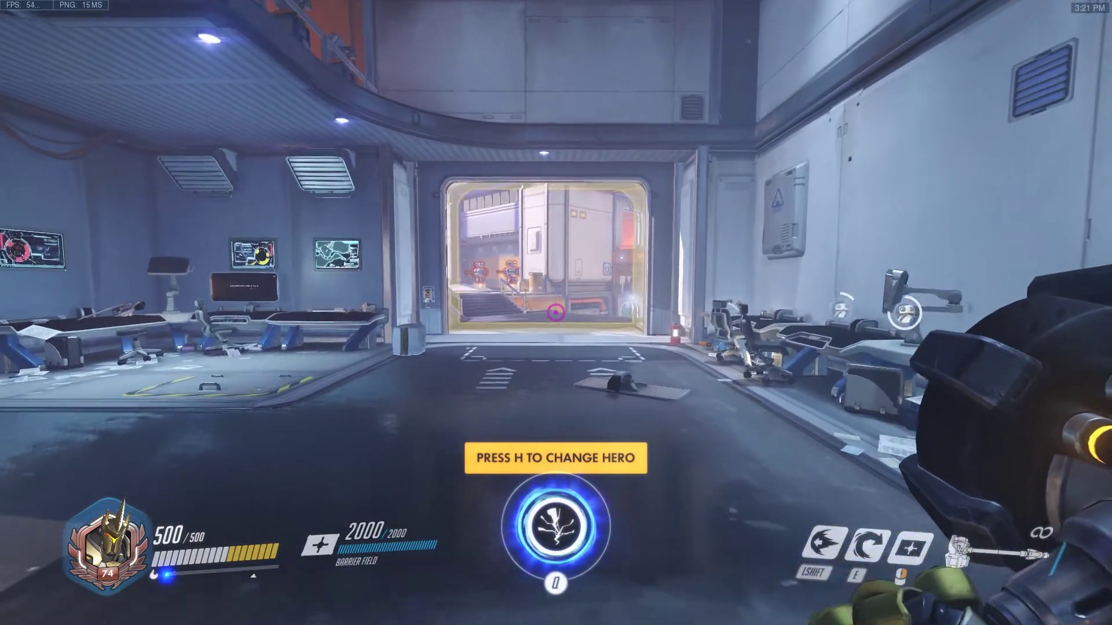
{"action": "key", "text": "w"}
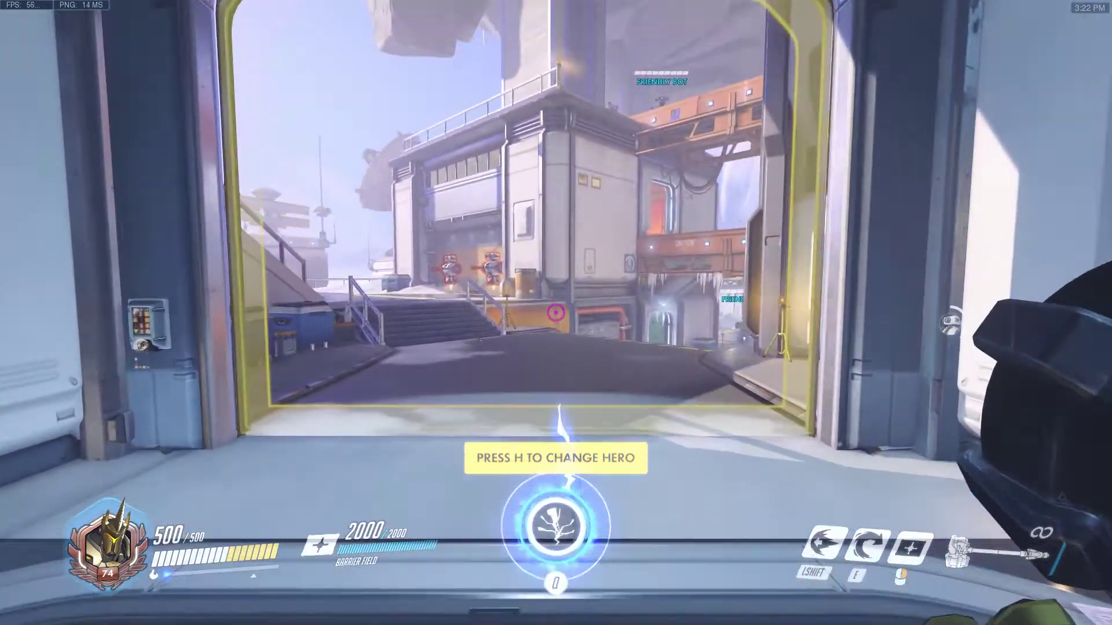
{"action": "key", "text": "w"}
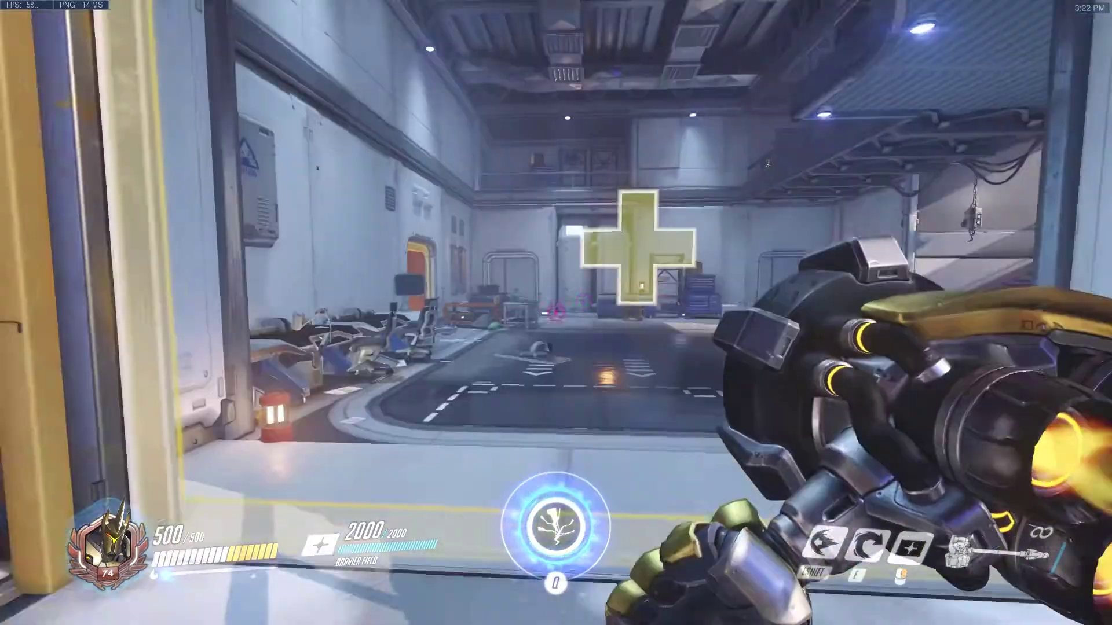
{"action": "key", "text": "w"}
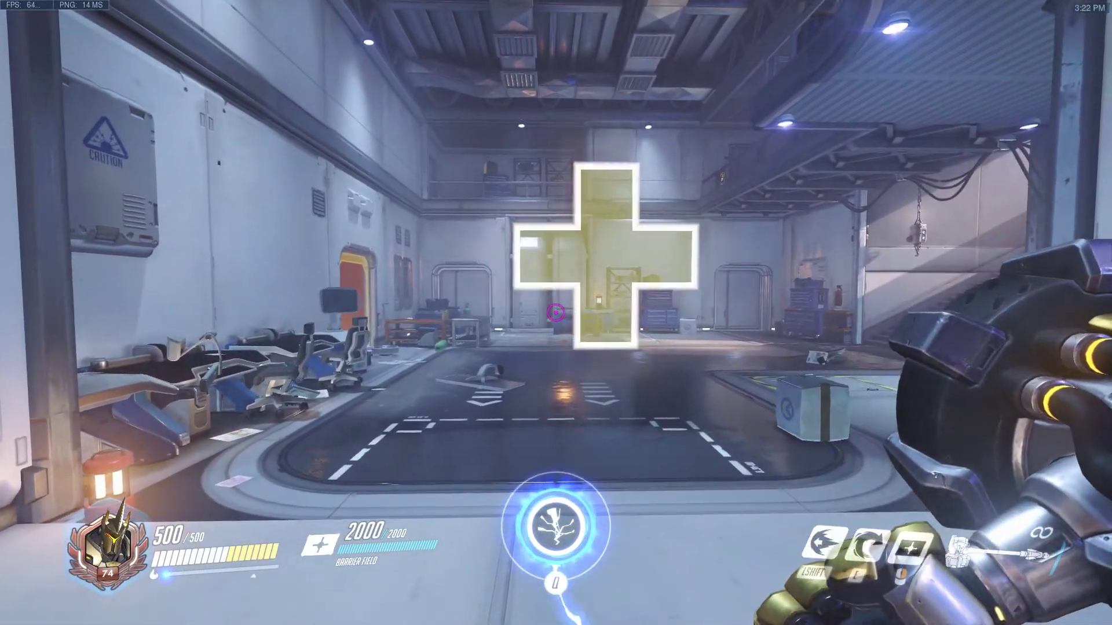
{"action": "key", "text": "w"}
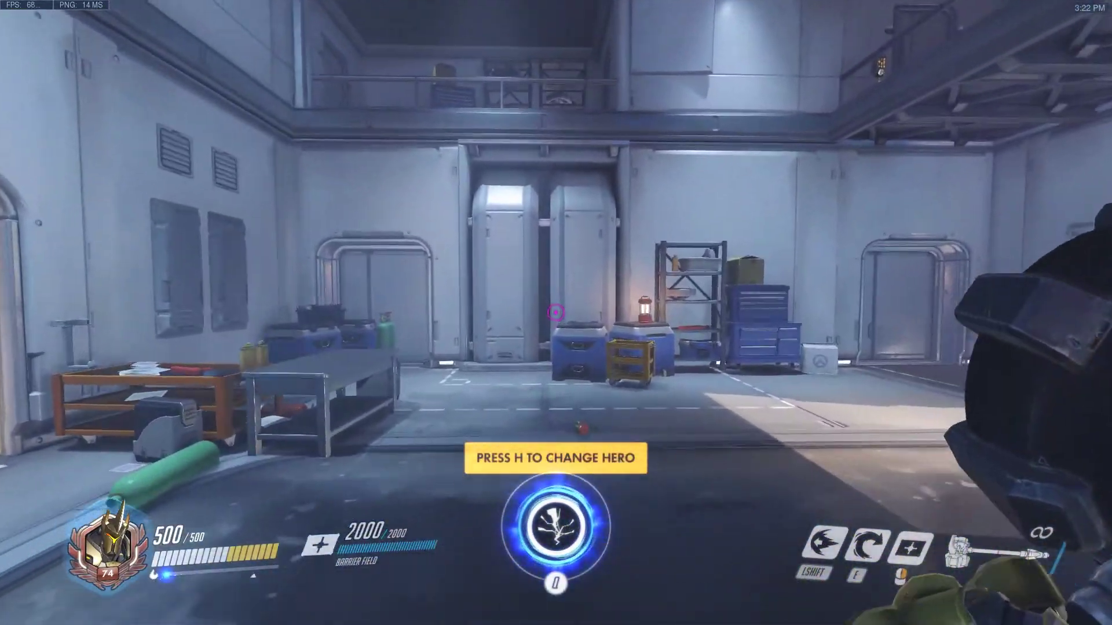
{"action": "key", "text": "w"}
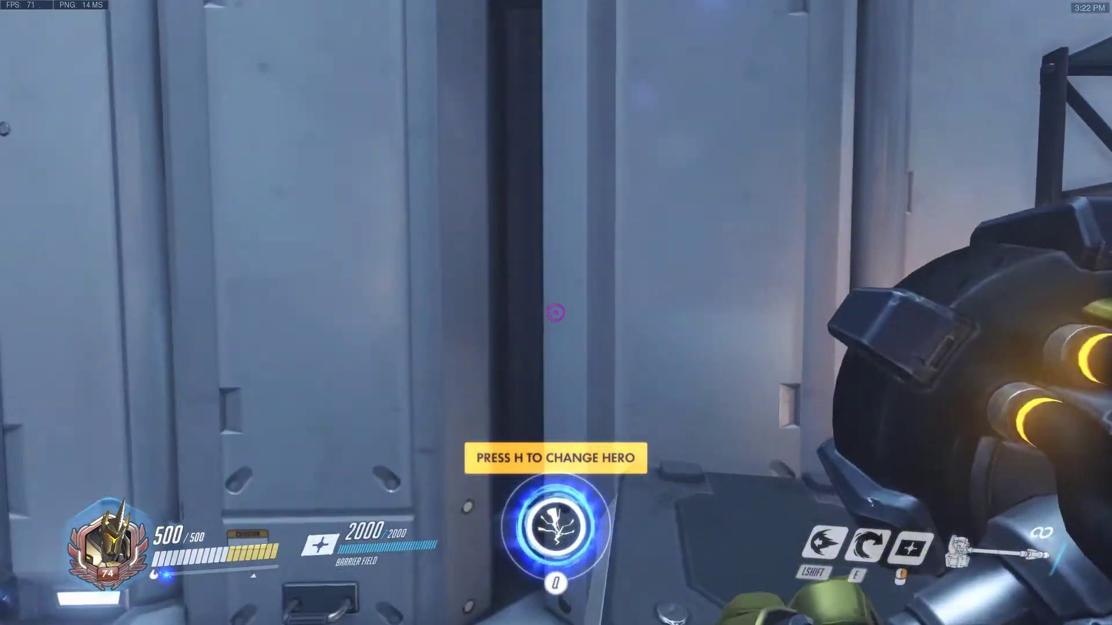
{"action": "left_click", "coordinate": [556, 313]}
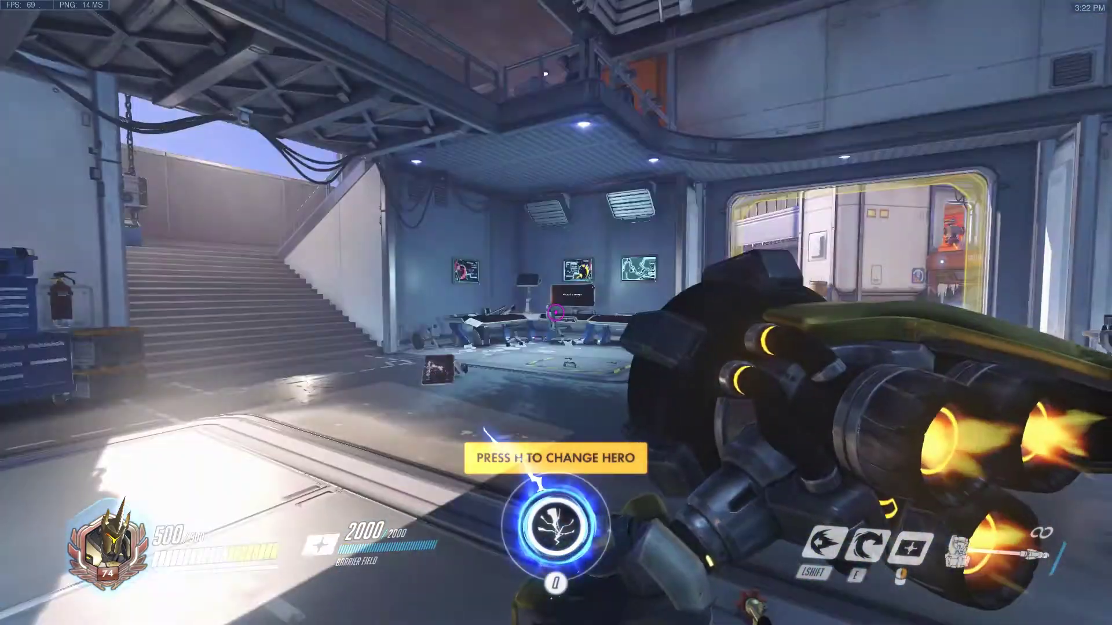
{"action": "mouse_move", "coordinate": [556, 313]}
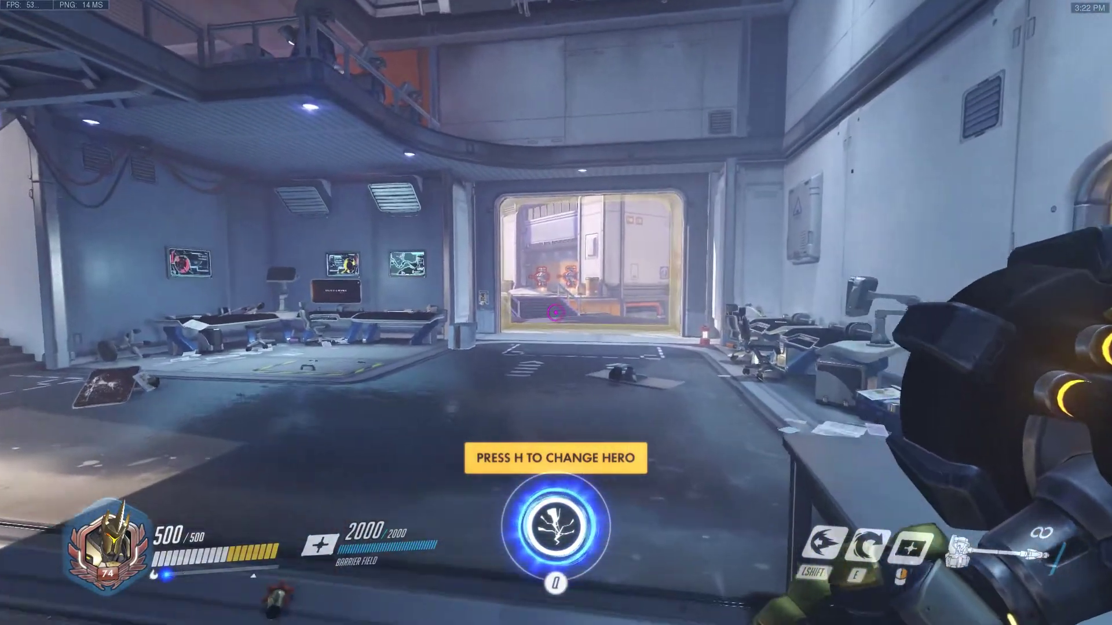
{"action": "left_click", "coordinate": [556, 312]}
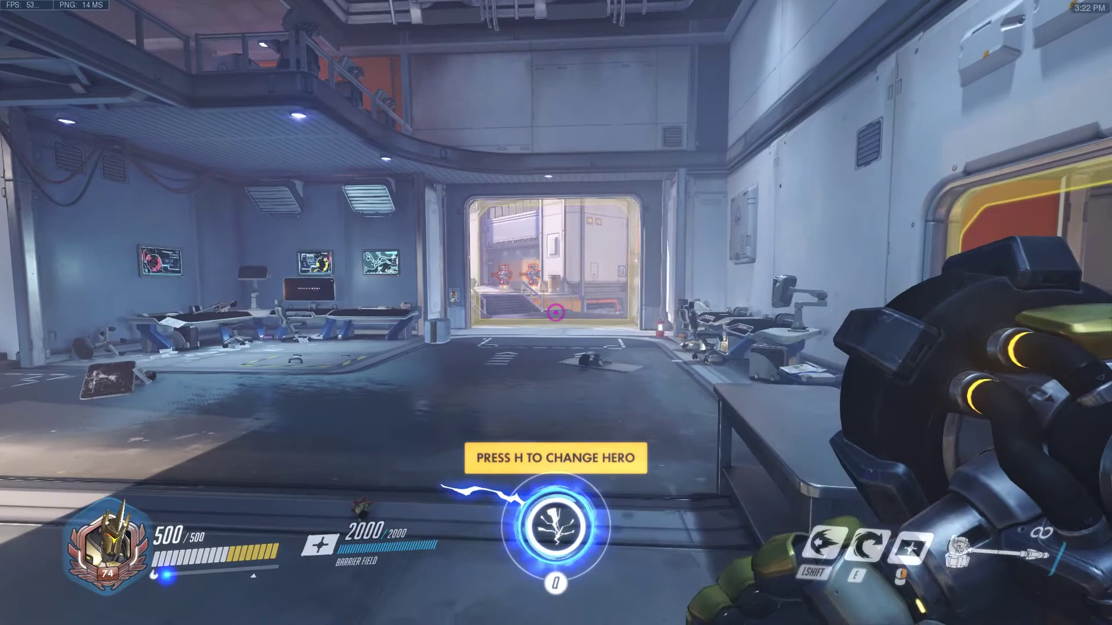
{"action": "key", "text": "w"}
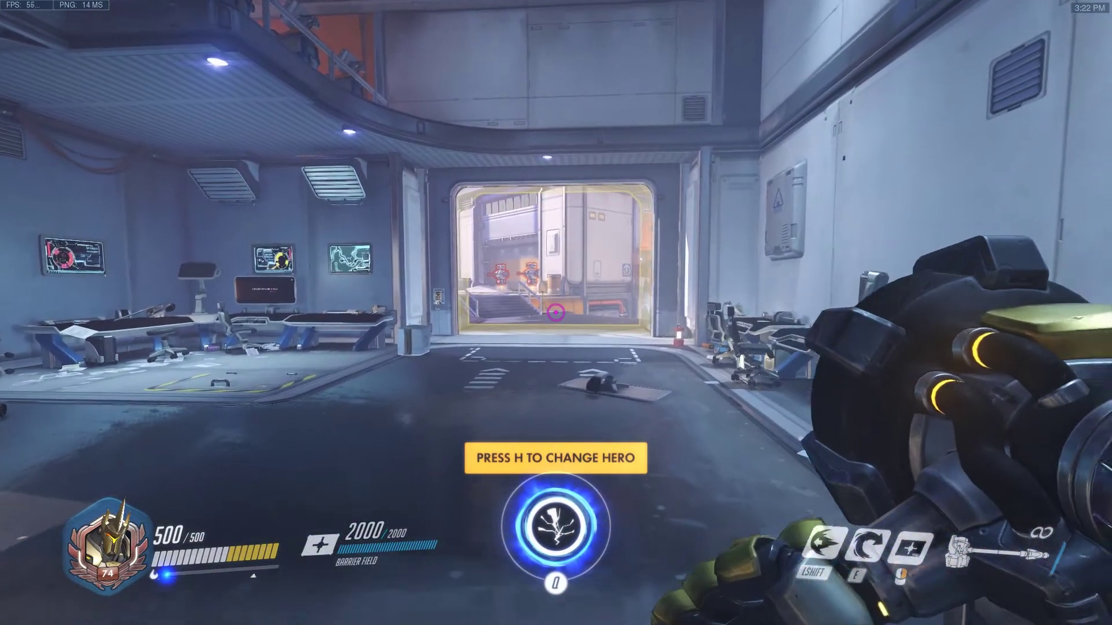
{"action": "key", "text": "s"}
{"action": "left_click", "coordinate": [556, 313]}
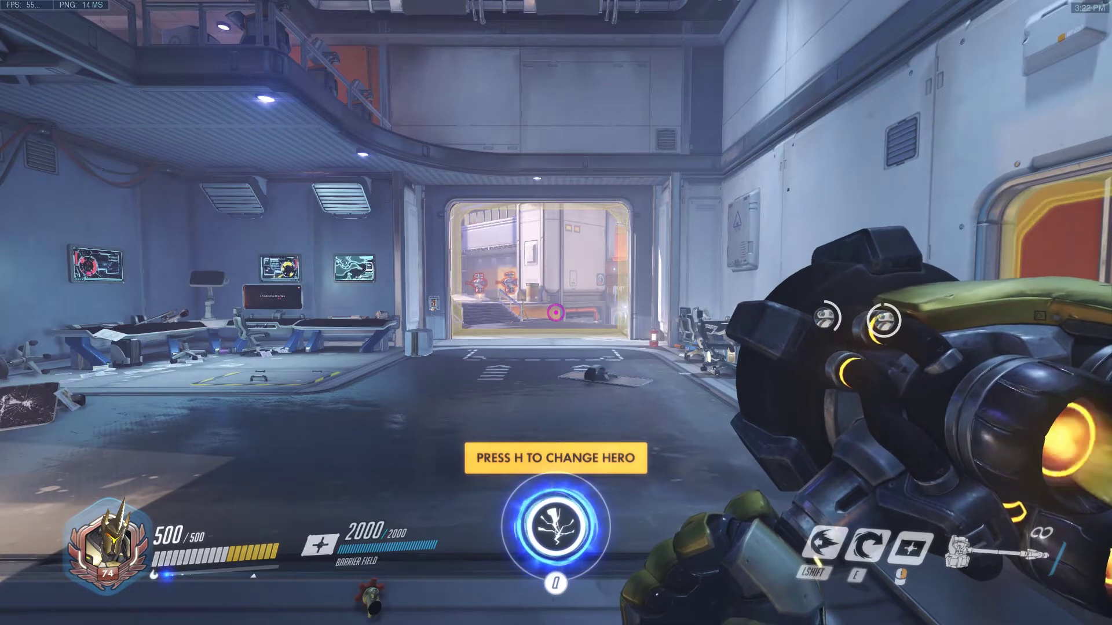
{"action": "key", "text": "s"}
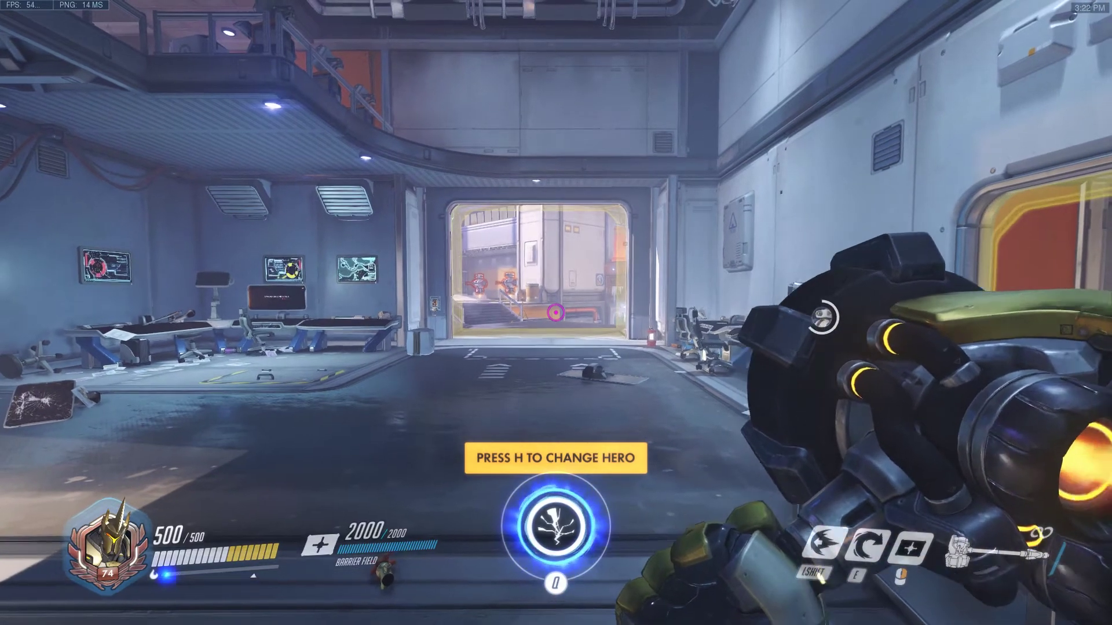
{"action": "key", "text": "w"}
{"action": "left_click", "coordinate": [556, 313]}
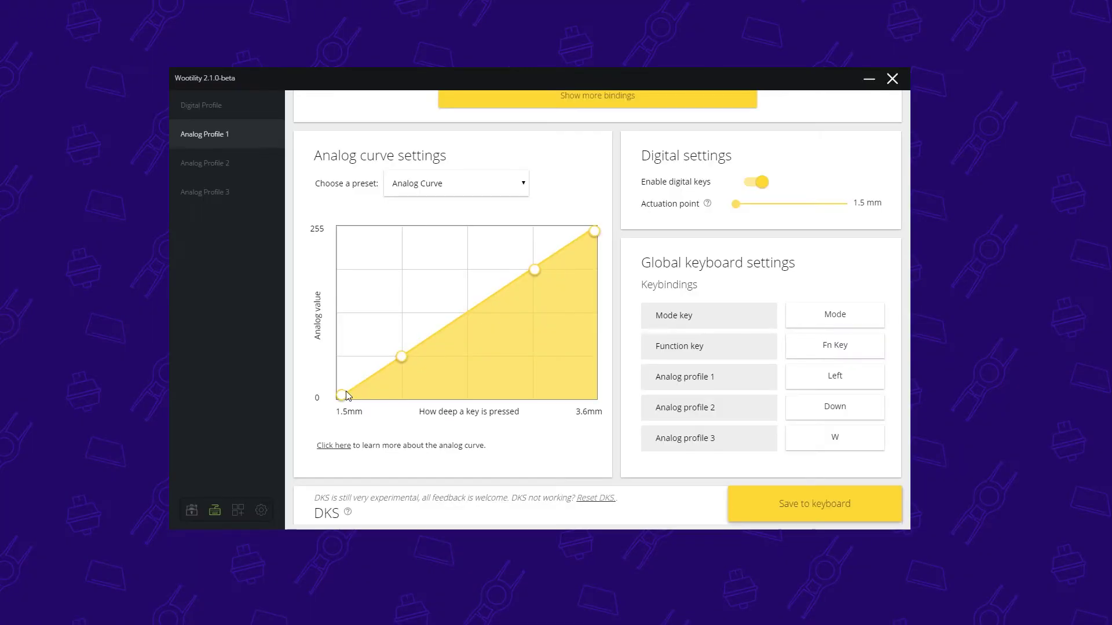
Shape a flat curve above a low anti-deadzone that spikes at 3.6mm, and save it to the keyboard.
{"action": "left_click_drag", "start_coordinate": [339, 401], "coordinate": [337, 290]}
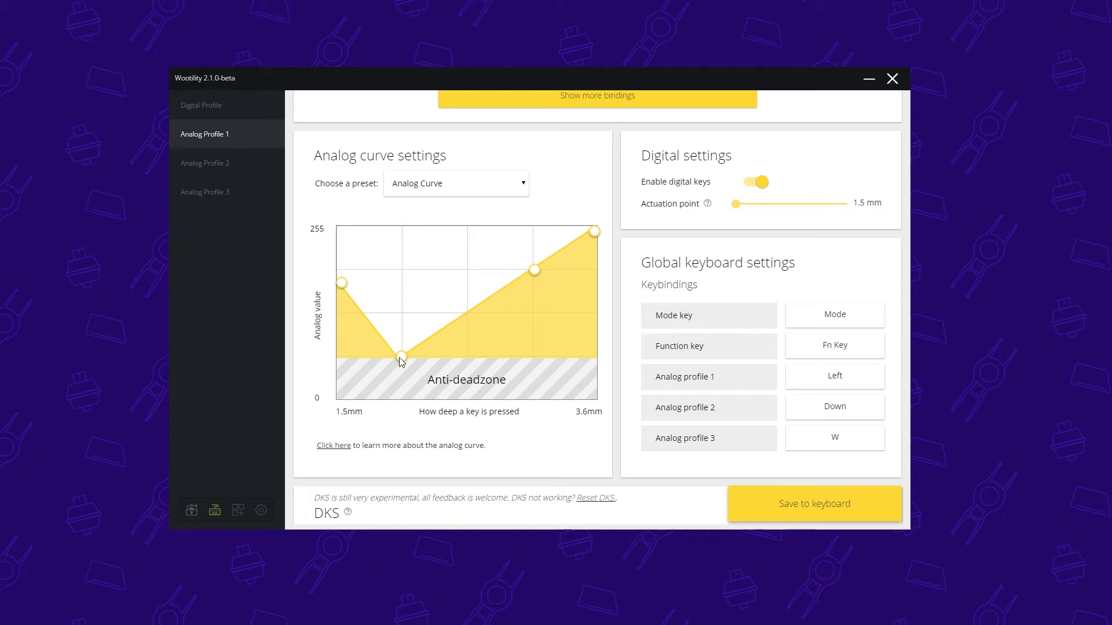
{"action": "left_click_drag", "start_coordinate": [400, 357], "coordinate": [399, 334]}
{"action": "left_click_drag", "start_coordinate": [341, 283], "coordinate": [335, 337]}
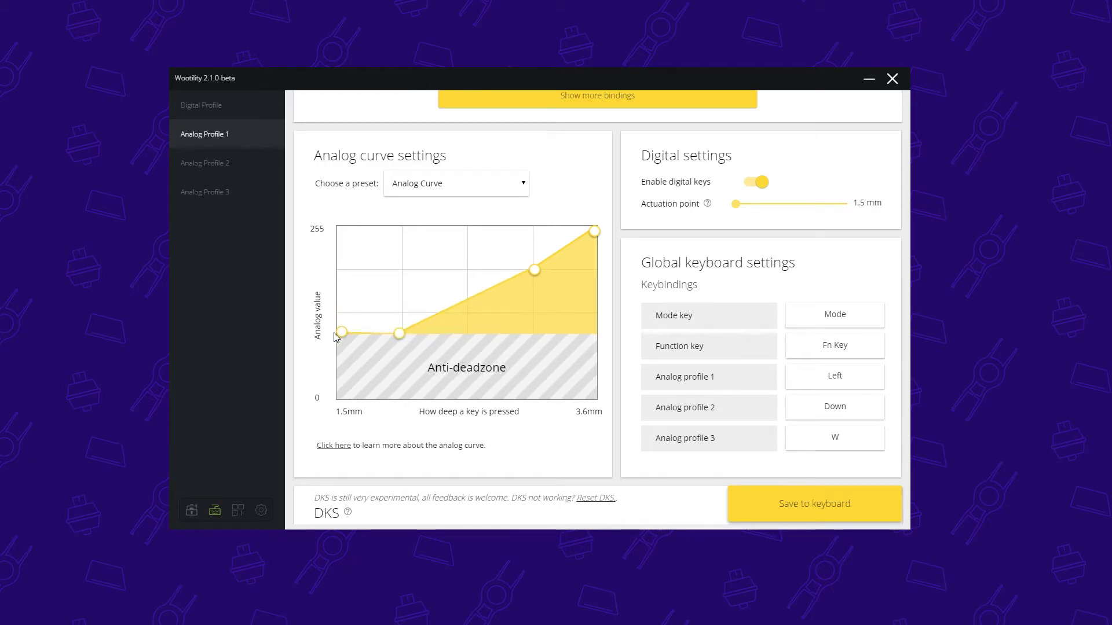
{"action": "left_click_drag", "start_coordinate": [531, 287], "coordinate": [585, 334]}
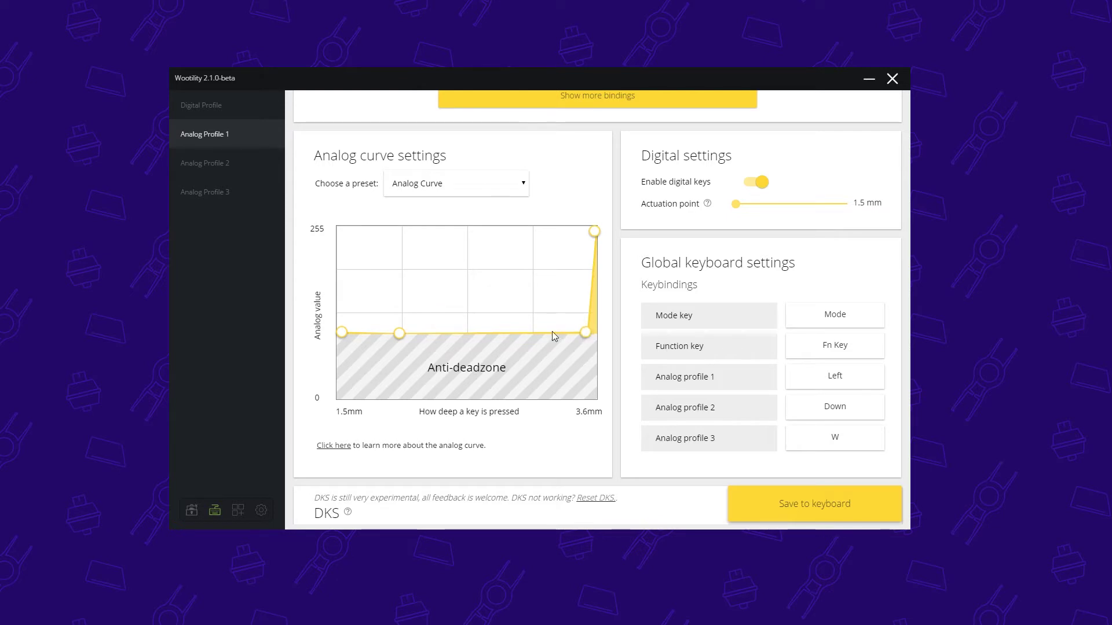
{"action": "left_click_drag", "start_coordinate": [401, 333], "coordinate": [571, 330]}
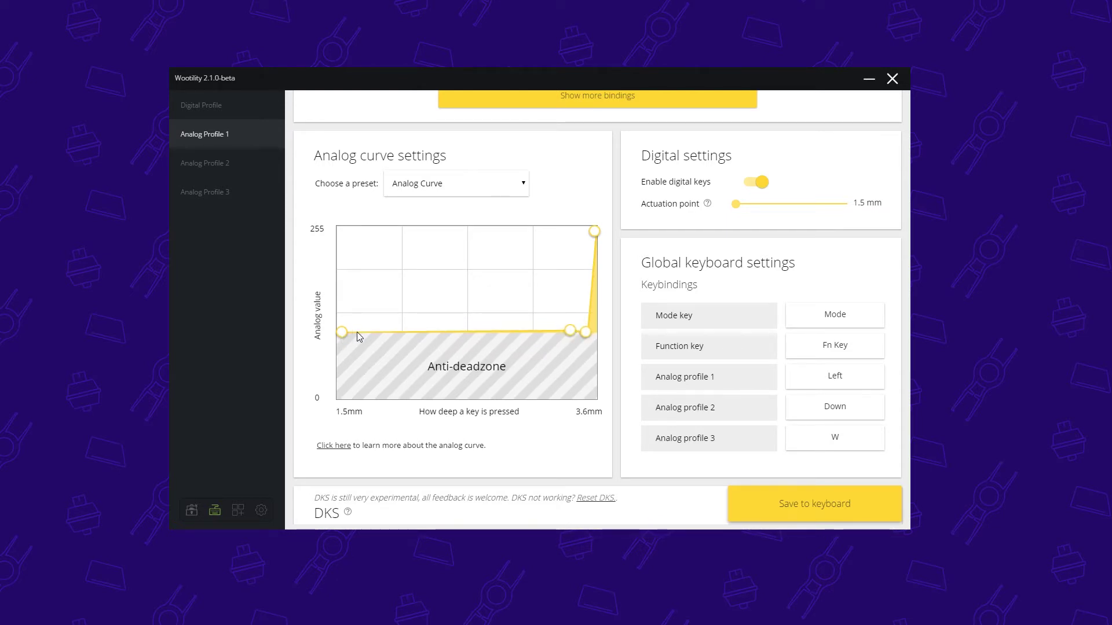
{"action": "left_click", "coordinate": [815, 512]}
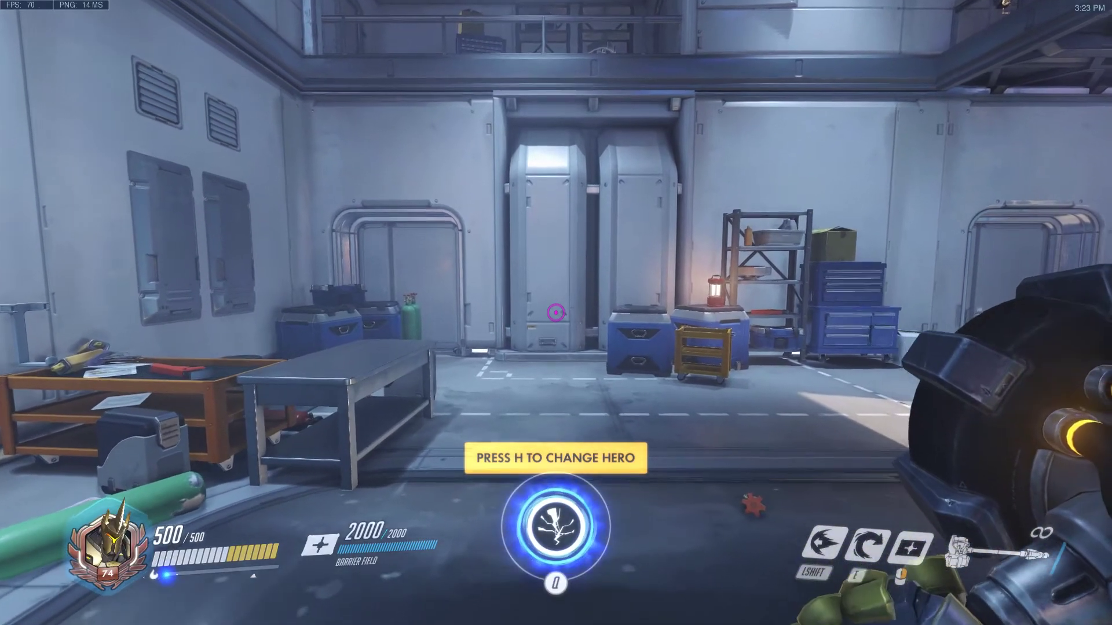
Walk forward to the Overwatch spawn doorway and back to test walking speed.
{"action": "key", "text": "w"}
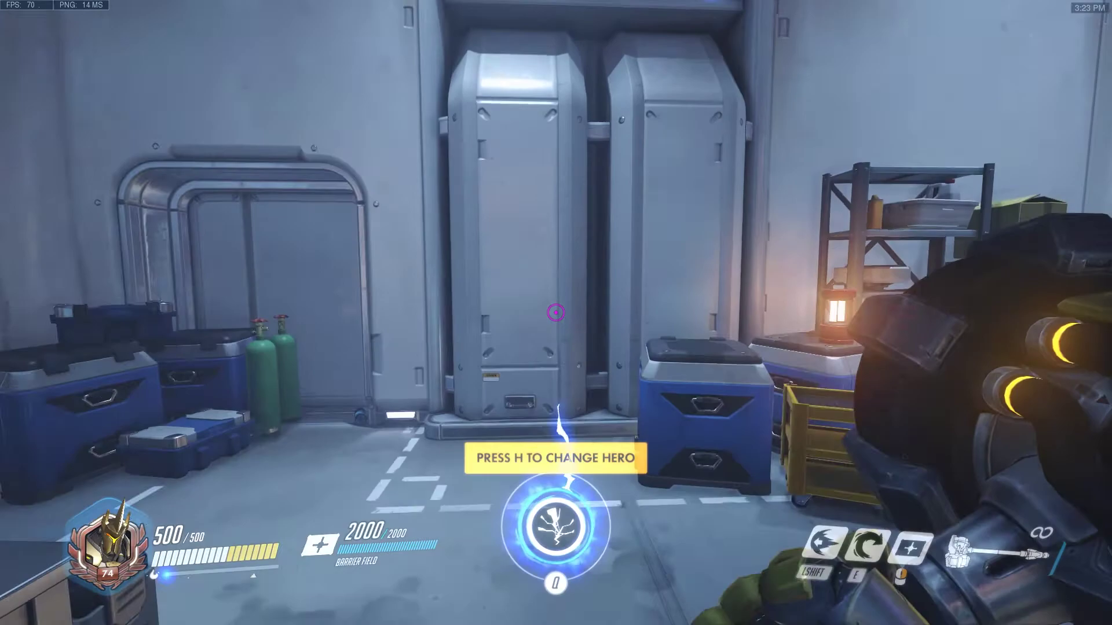
{"action": "key", "text": "w"}
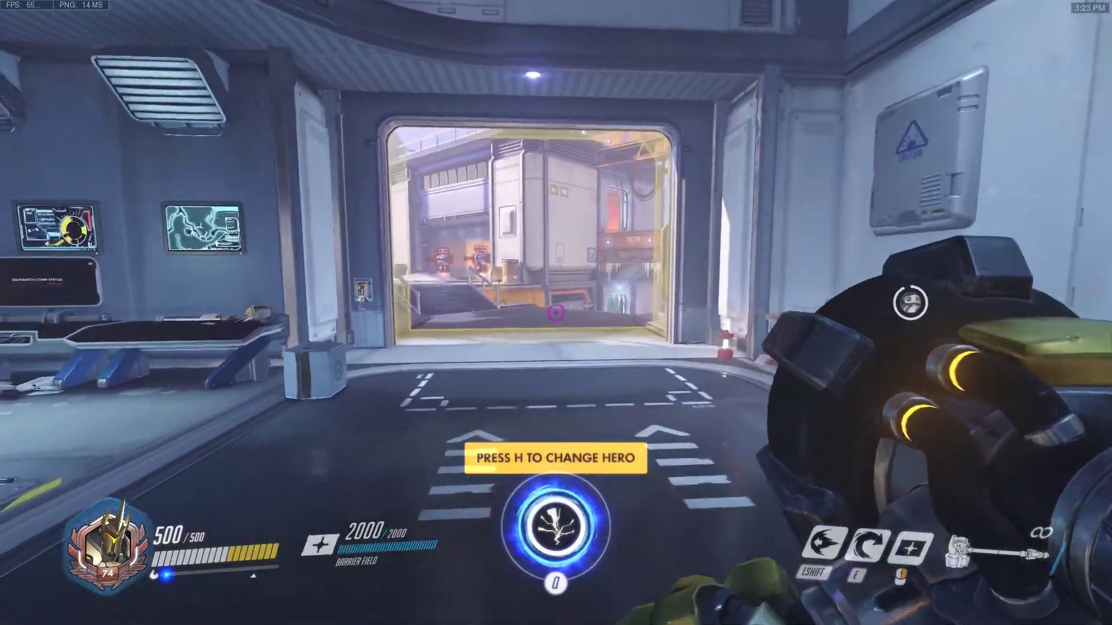
{"action": "key", "text": "w"}
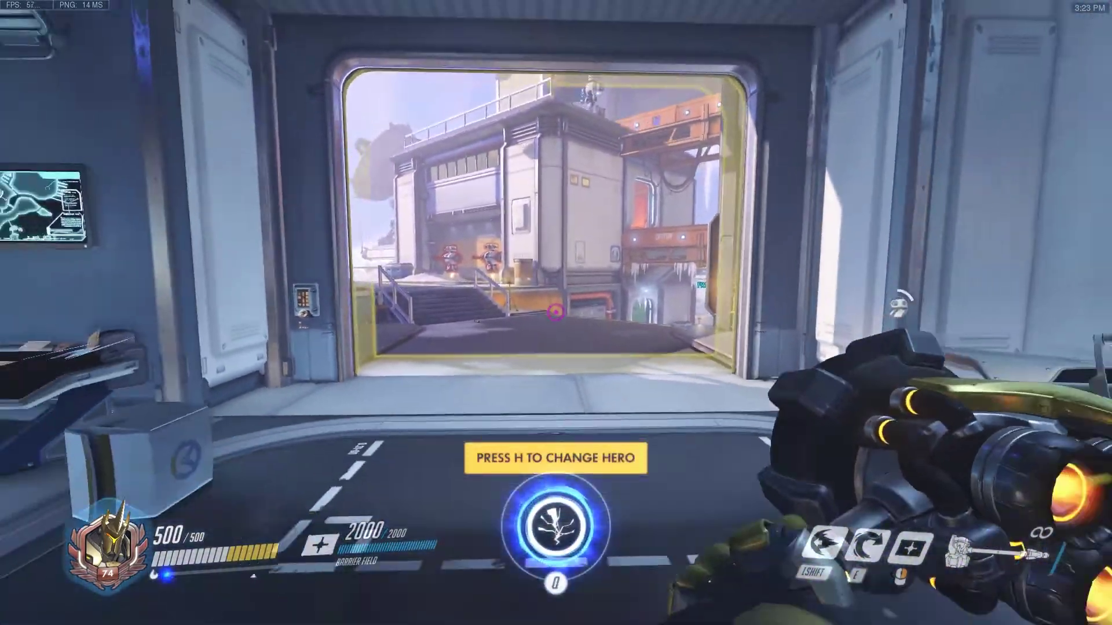
{"action": "key", "text": "s"}
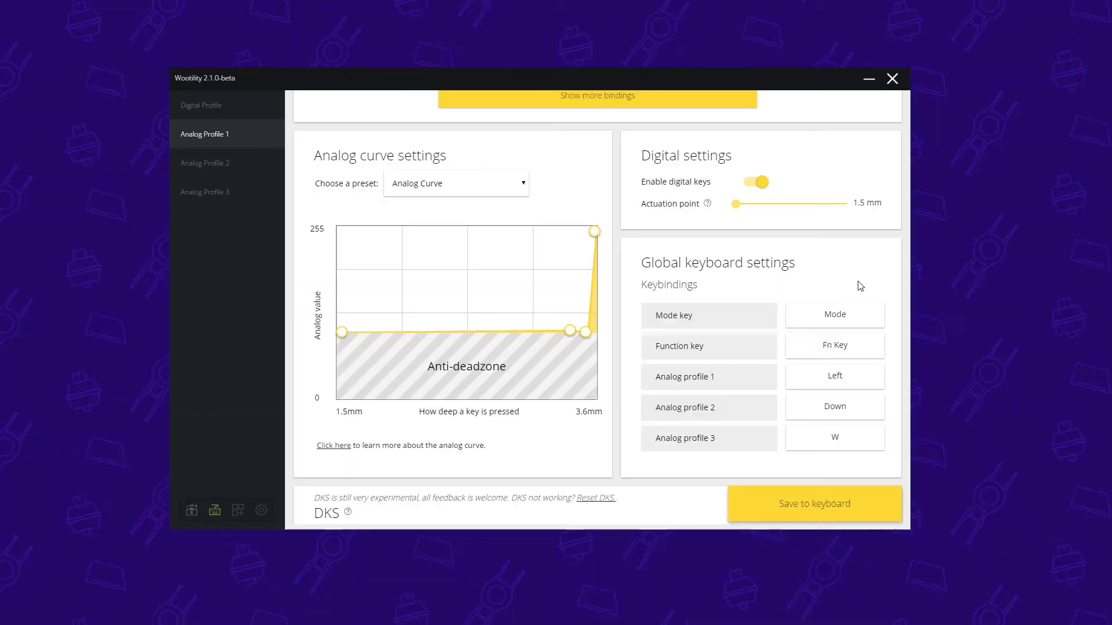
Raise the curve's 1.5mm start point and the point near 3.6mm slightly.
{"action": "left_click_drag", "start_coordinate": [336, 337], "coordinate": [340, 333]}
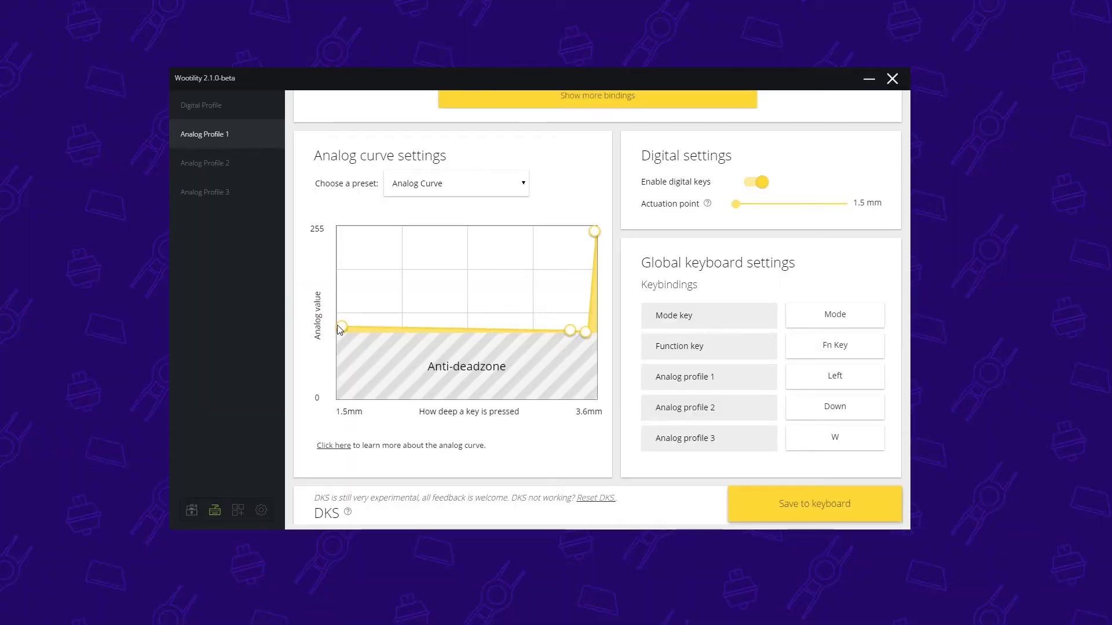
{"action": "left_click_drag", "start_coordinate": [340, 329], "coordinate": [340, 316]}
{"action": "left_click_drag", "start_coordinate": [570, 330], "coordinate": [586, 311]}
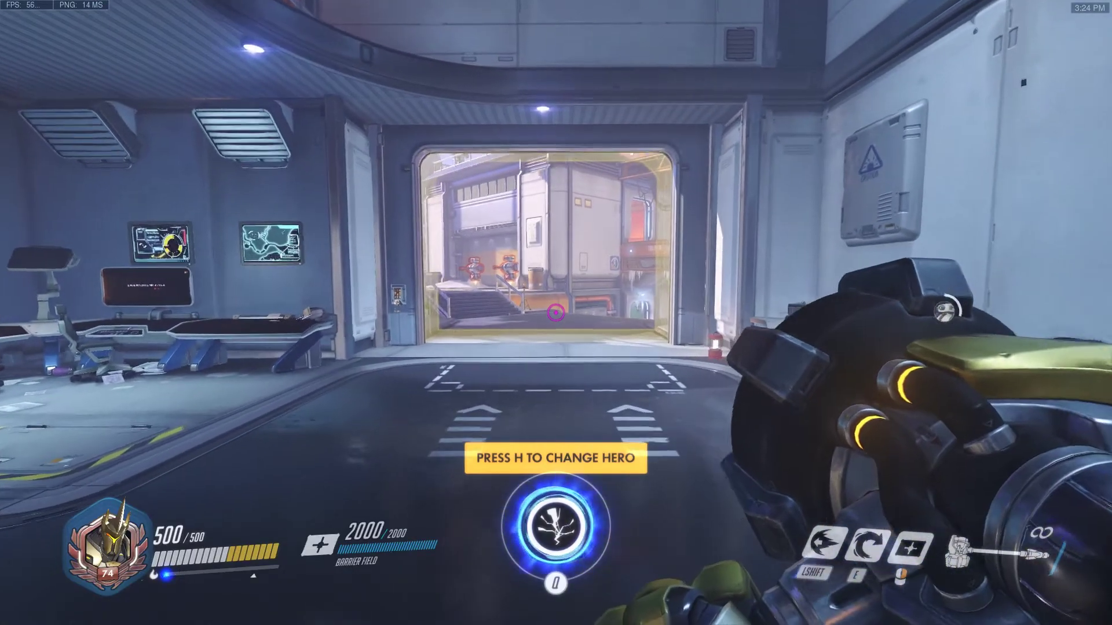
{"action": "key", "text": "w"}
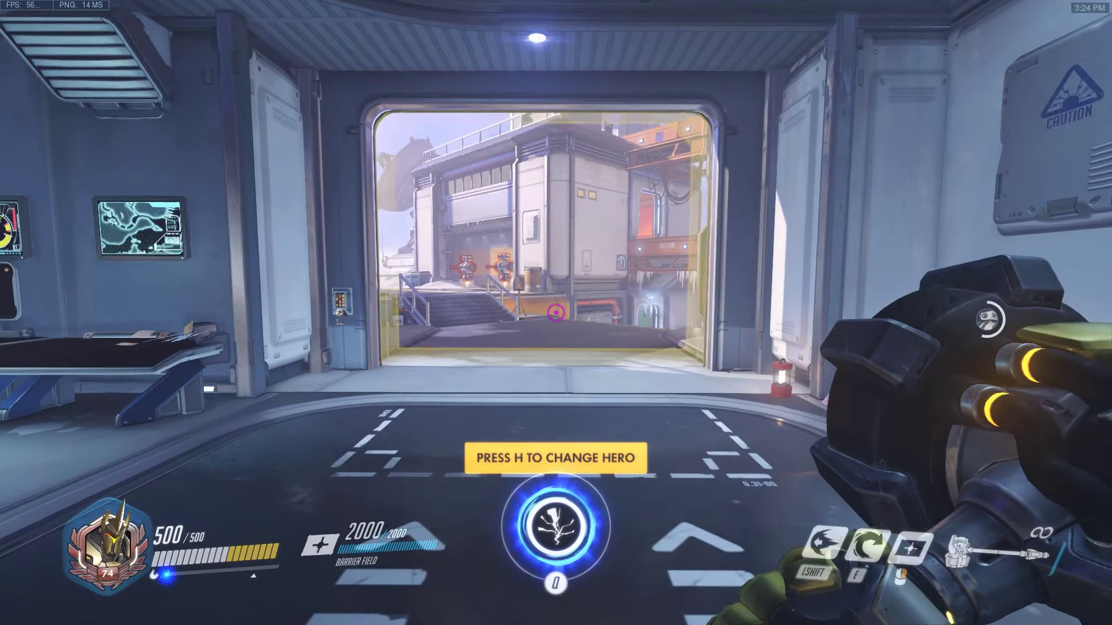
{"action": "left_click", "coordinate": [556, 313]}
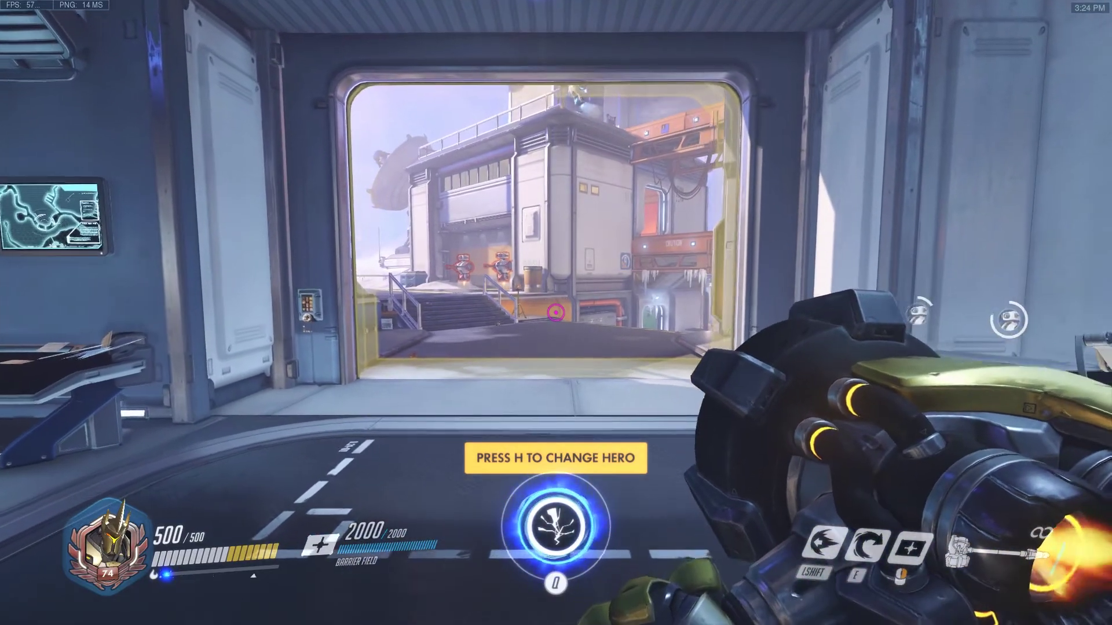
{"action": "key", "text": "w"}
{"action": "left_click", "coordinate": [556, 313]}
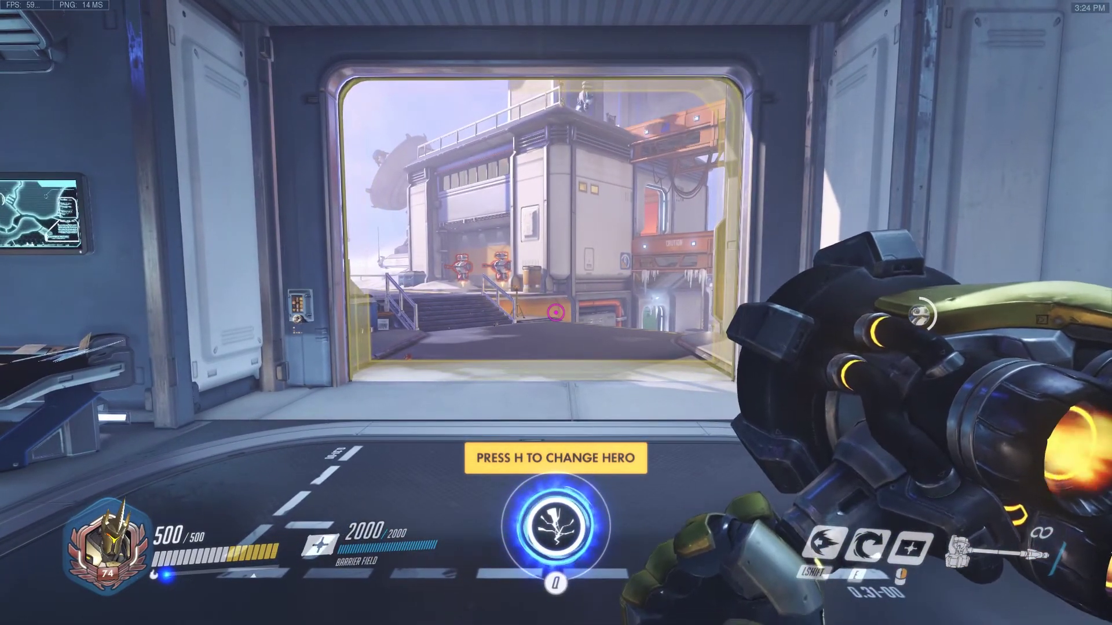
{"action": "left_click", "coordinate": [555, 312]}
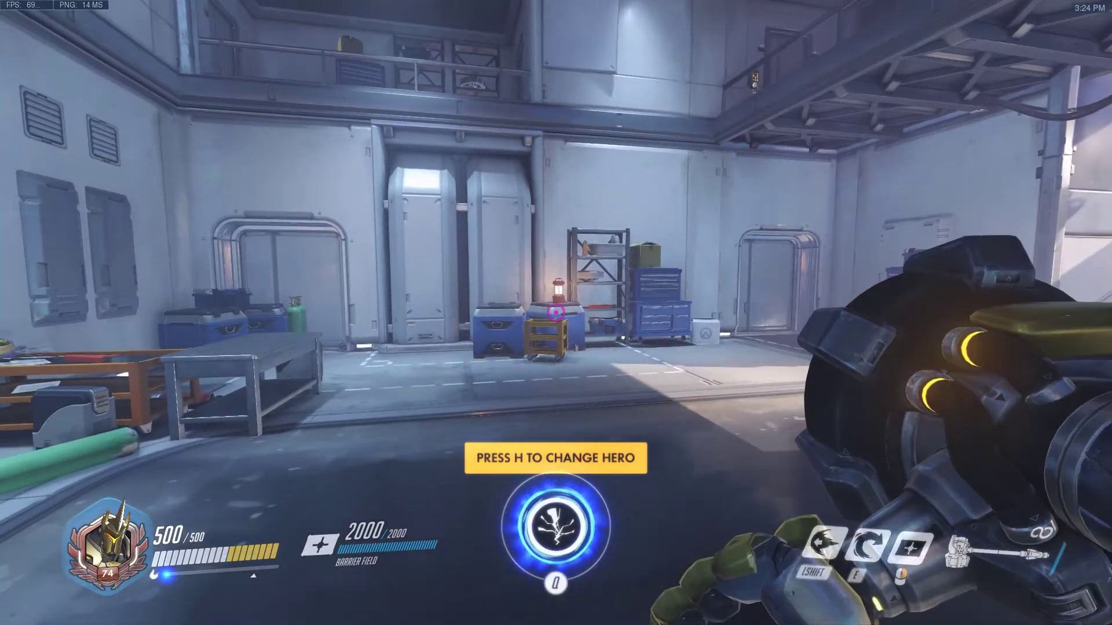
{"action": "key", "text": "w"}
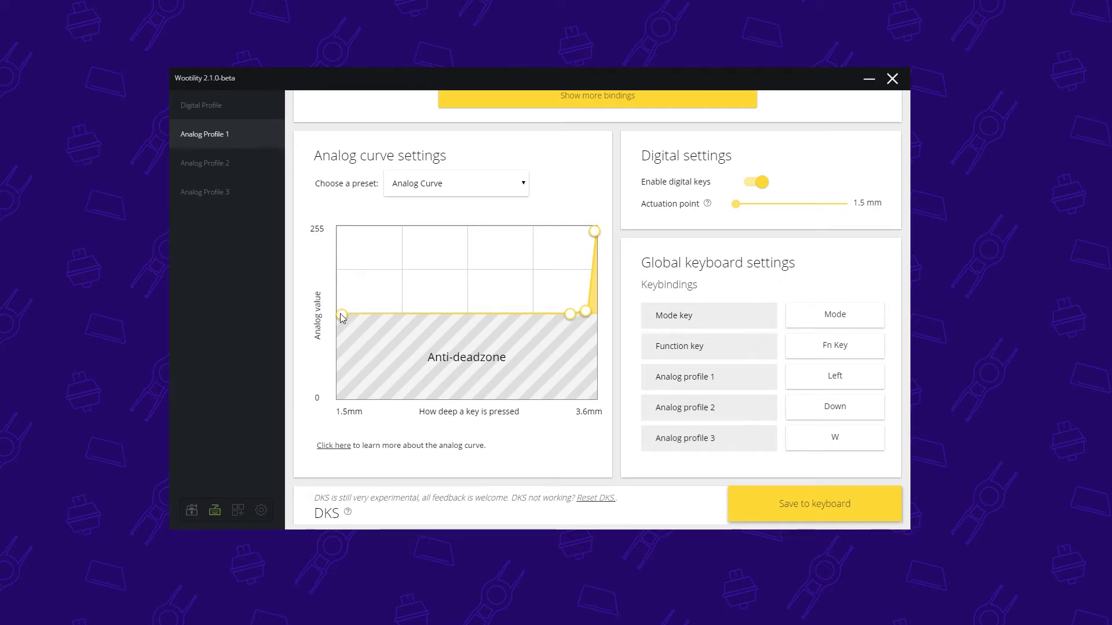
Lift the 1.5mm point and the points near 3.6mm to about two-thirds height, leveled flat.
{"action": "left_click_drag", "start_coordinate": [341, 314], "coordinate": [341, 287]}
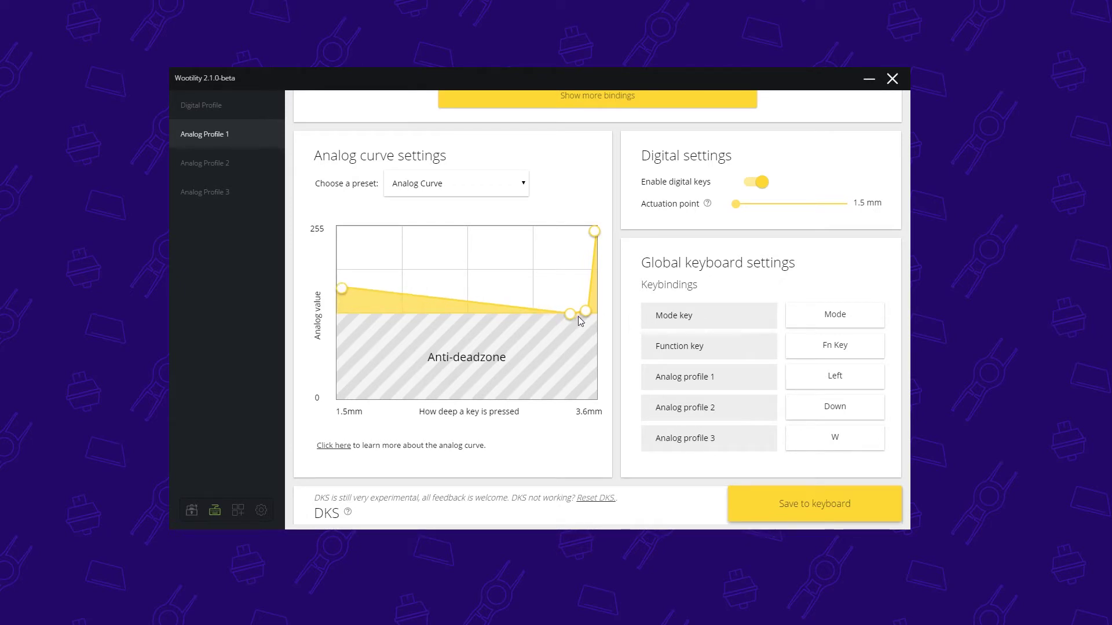
{"action": "left_click_drag", "start_coordinate": [570, 313], "coordinate": [570, 282]}
{"action": "left_click_drag", "start_coordinate": [341, 287], "coordinate": [338, 275]}
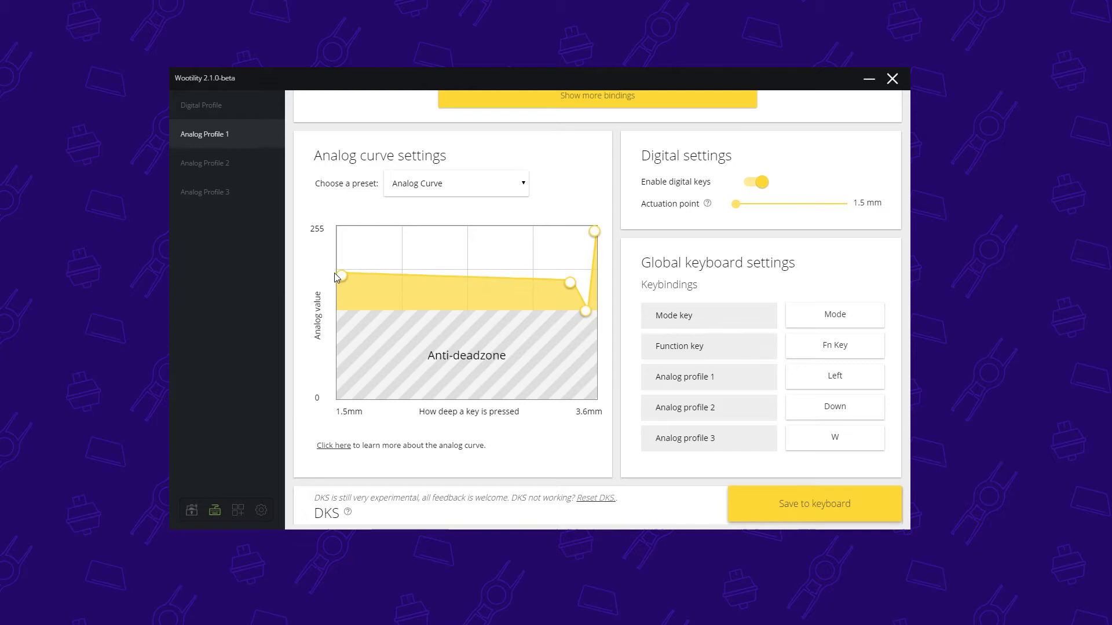
{"action": "left_click_drag", "start_coordinate": [585, 312], "coordinate": [587, 283]}
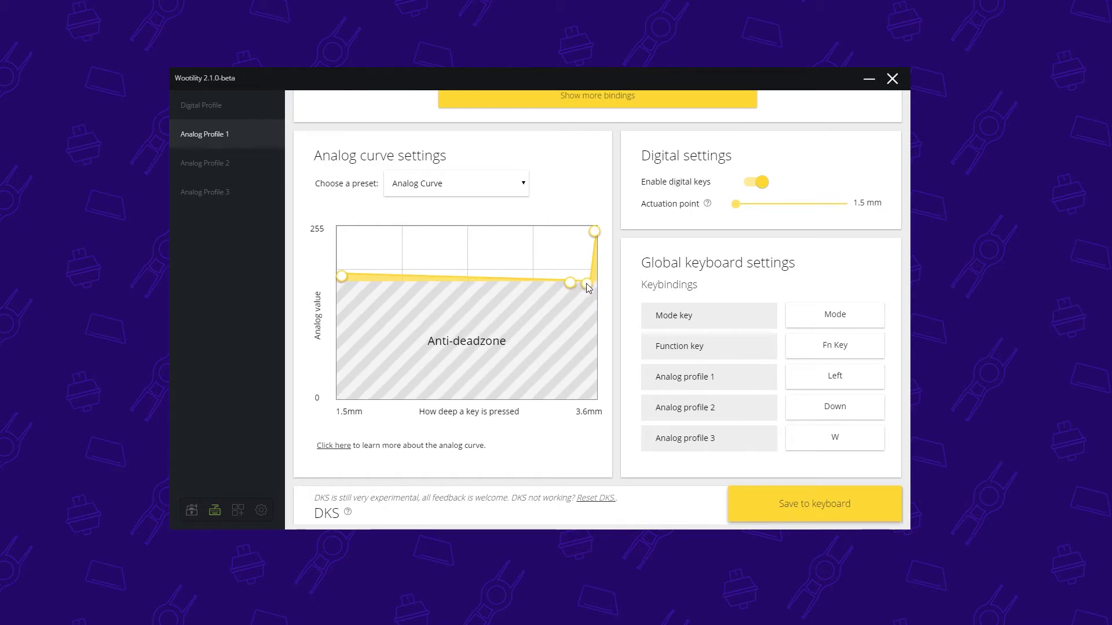
{"action": "left_click_drag", "start_coordinate": [341, 277], "coordinate": [341, 284]}
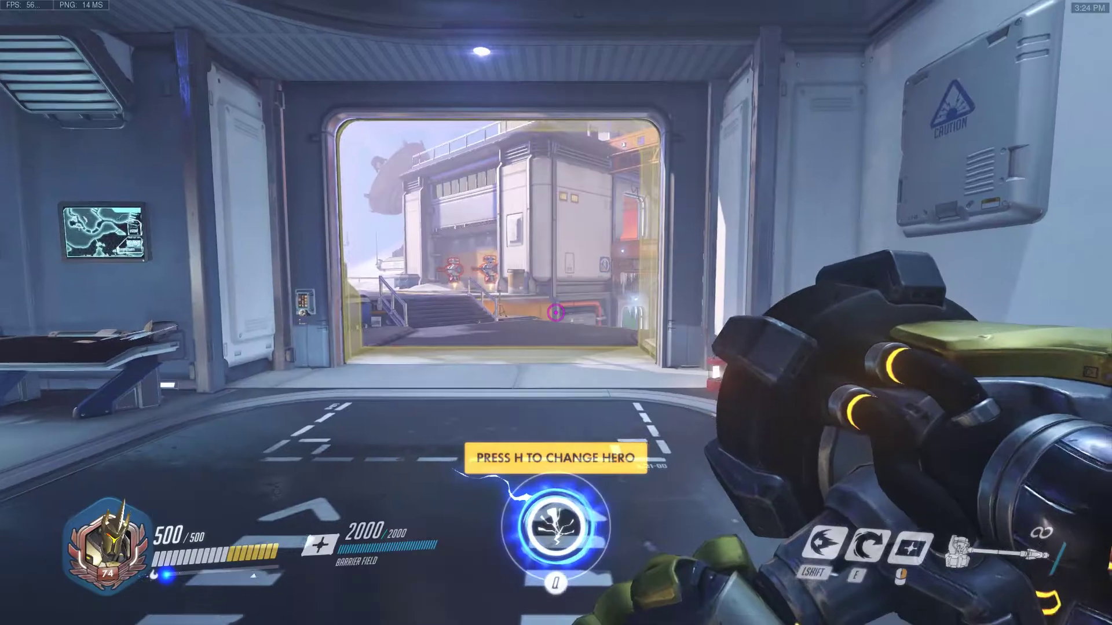
{"action": "key", "text": "w"}
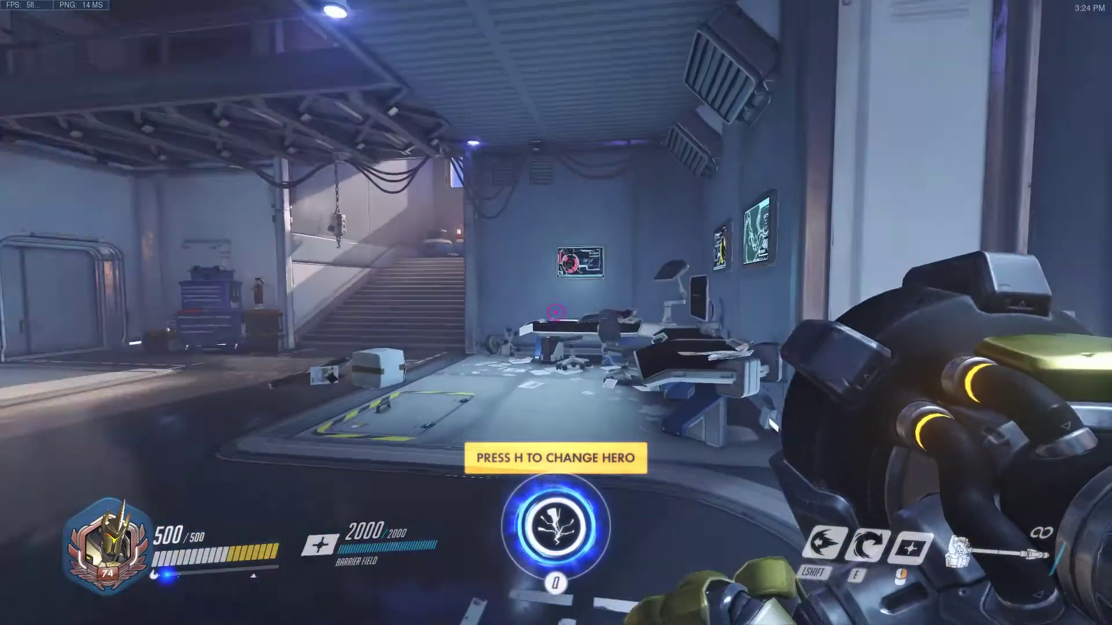
{"action": "key", "text": "w"}
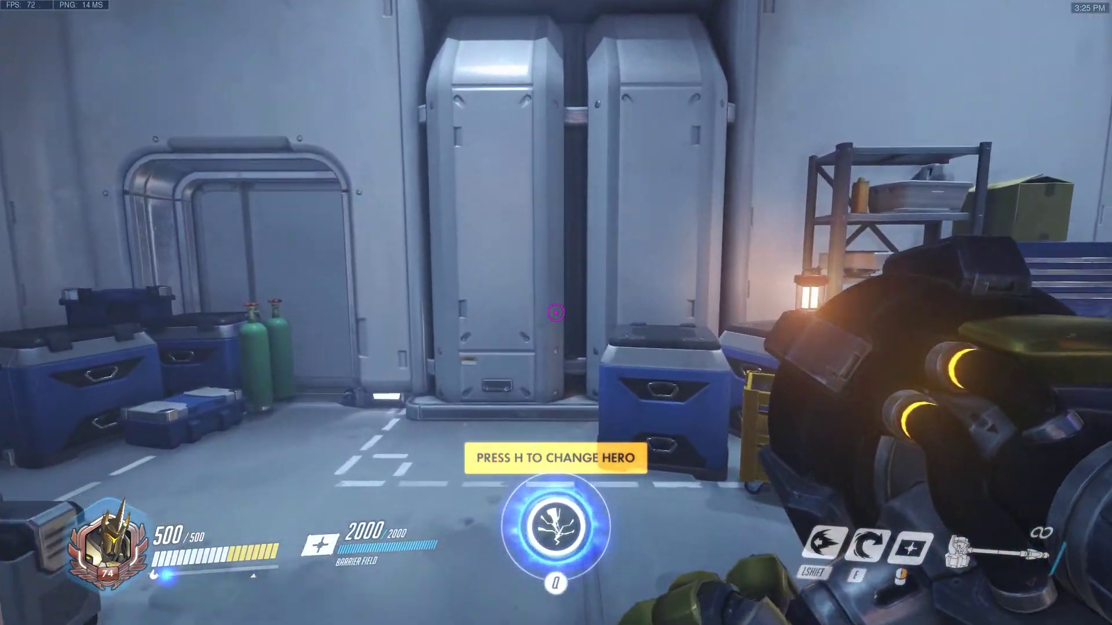
{"action": "key", "text": "w"}
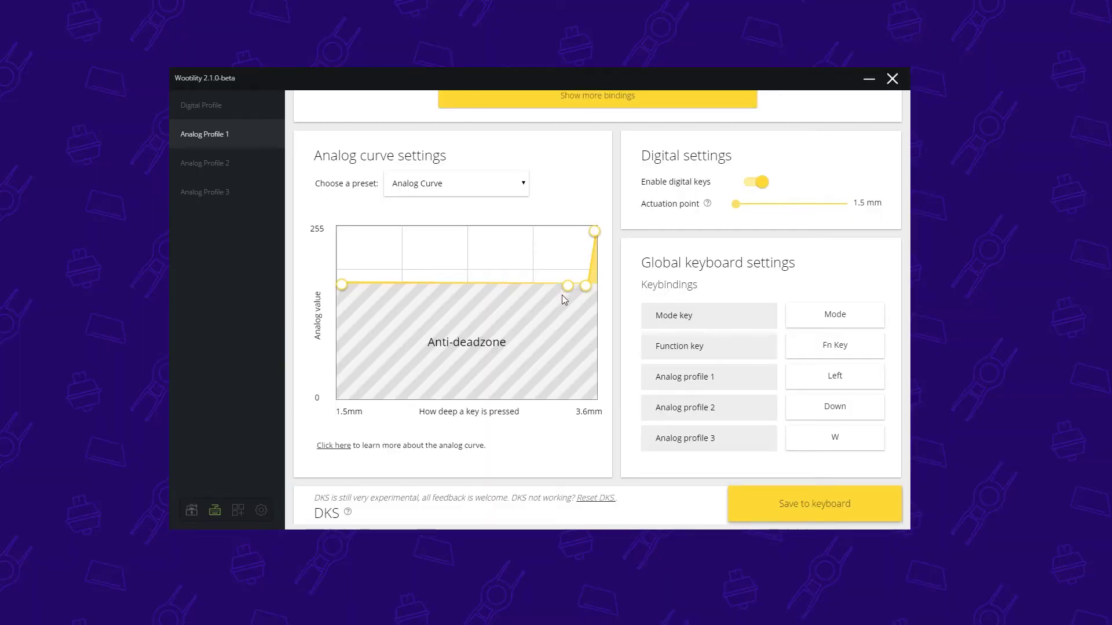
Move the middle point early into the travel, lower the 1.5mm start, and raise the right point.
{"action": "left_click_drag", "start_coordinate": [567, 286], "coordinate": [421, 286]}
{"action": "left_click_drag", "start_coordinate": [341, 285], "coordinate": [335, 308]}
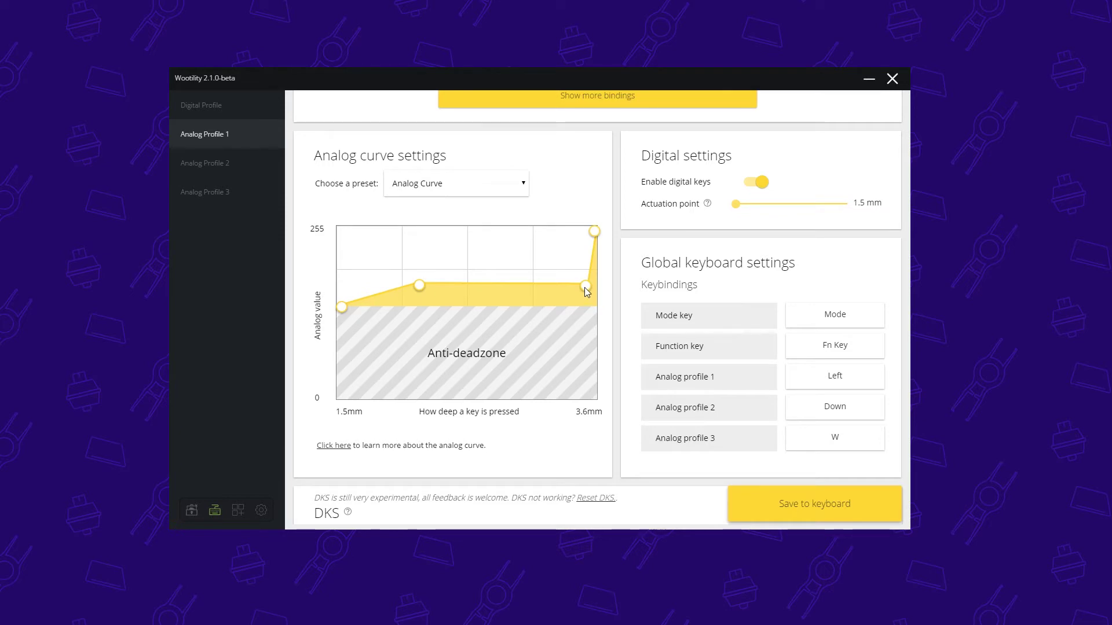
{"action": "left_click_drag", "start_coordinate": [585, 287], "coordinate": [582, 278]}
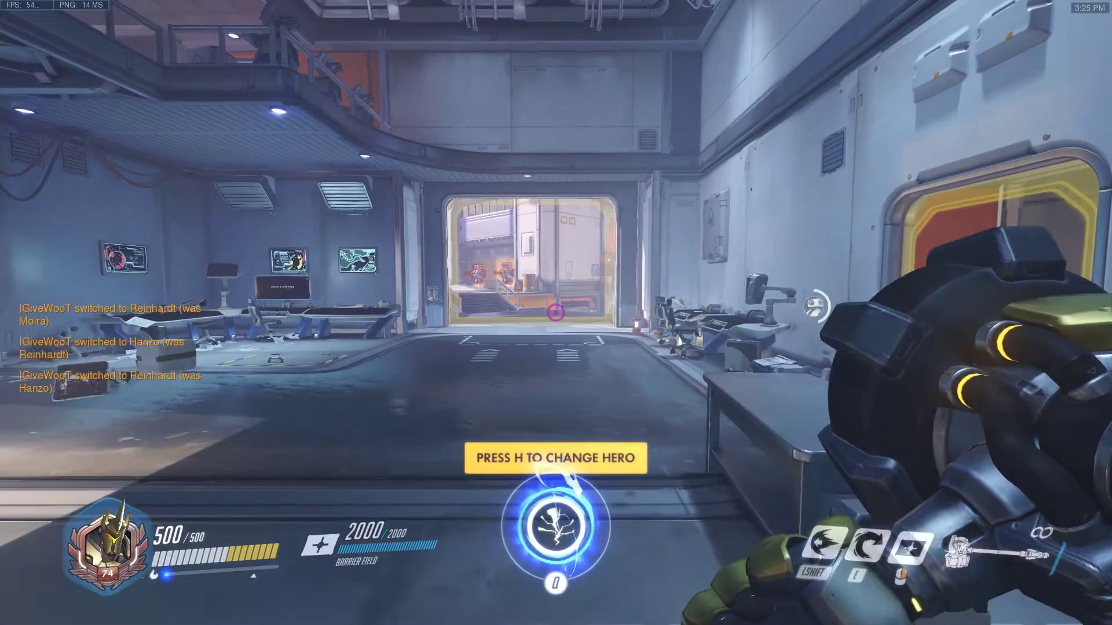
Walk through the spawn room, past the health pack into the hangar, and out onto the outdoor area.
{"action": "key", "text": "w"}
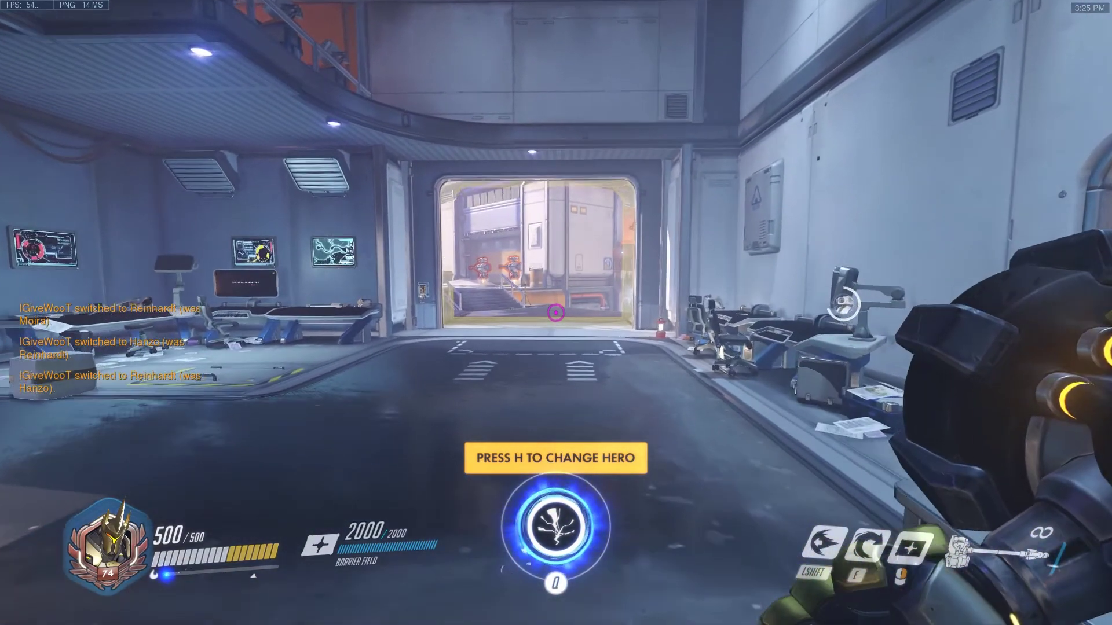
{"action": "key", "text": "w"}
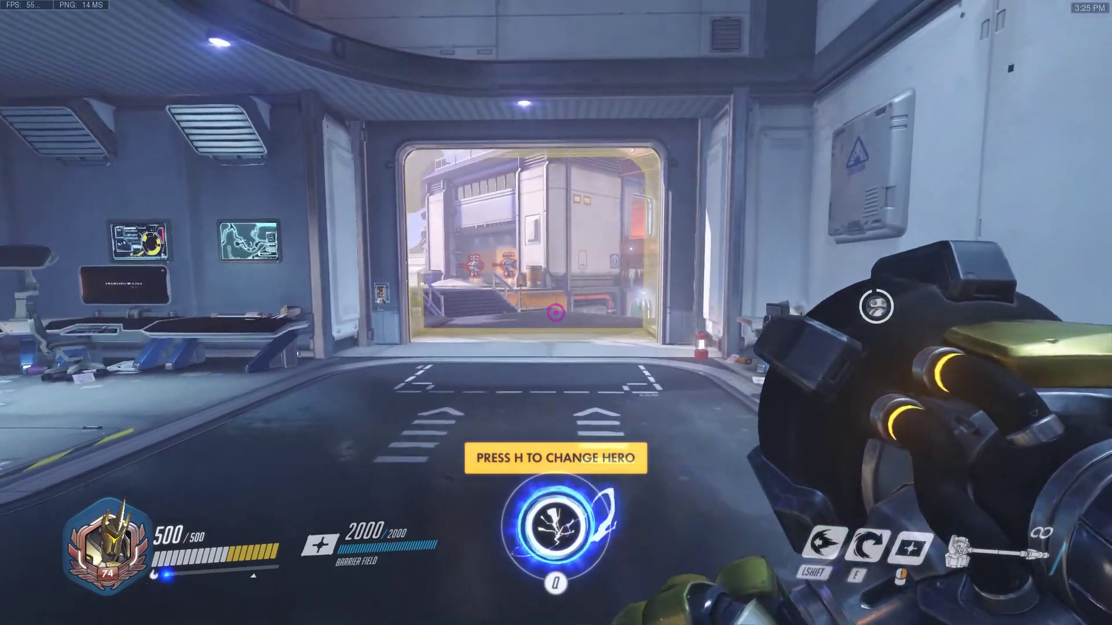
{"action": "key", "text": "w"}
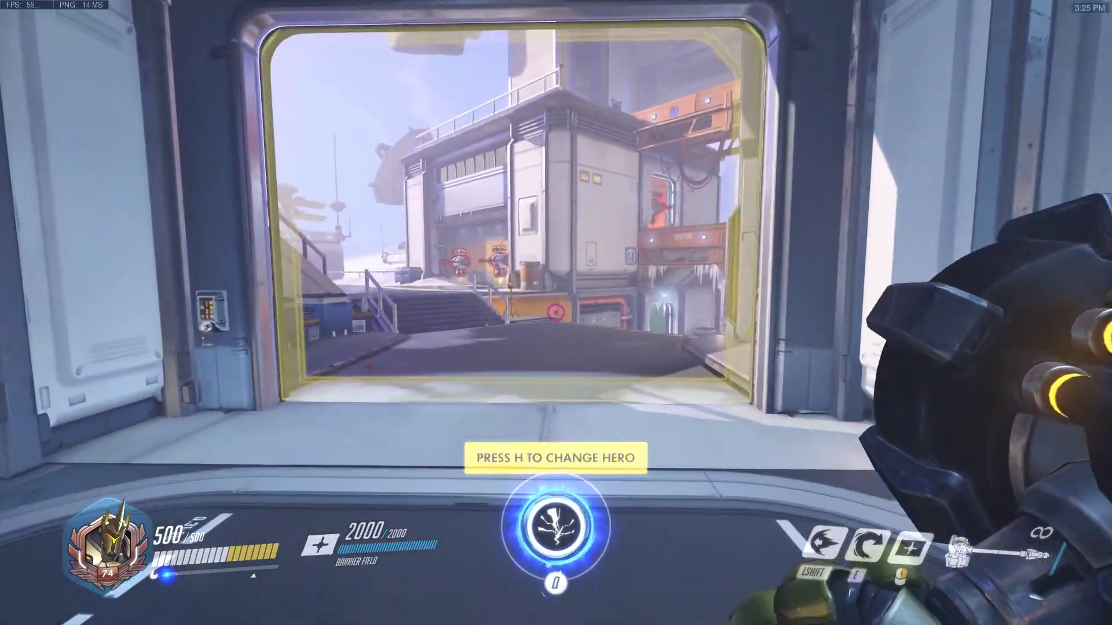
{"action": "key", "text": "w"}
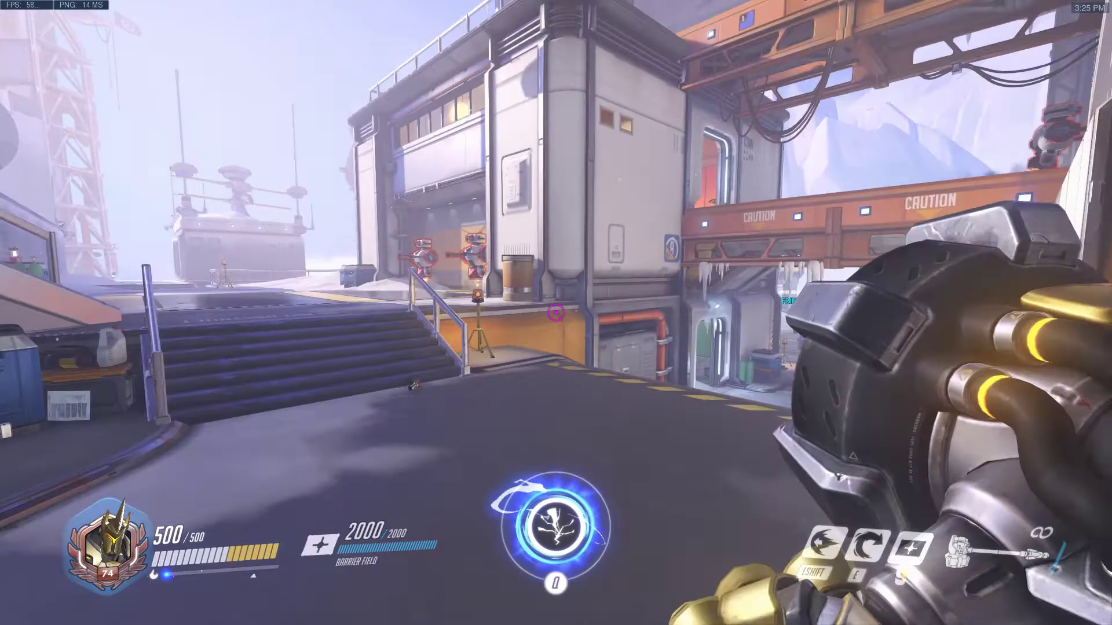
{"action": "key", "text": "w"}
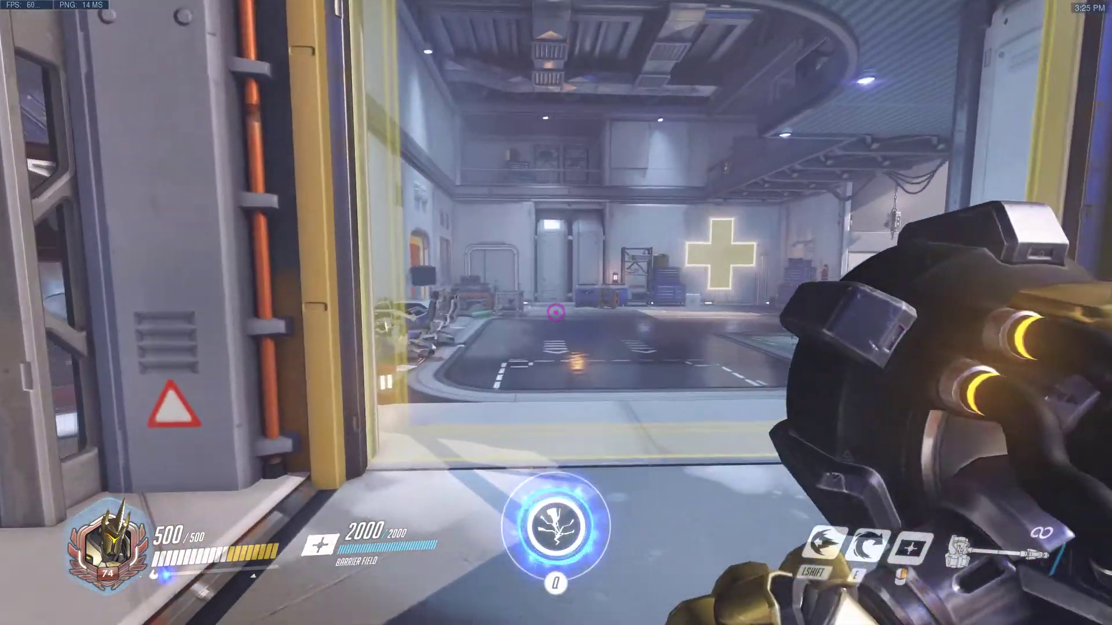
{"action": "key", "text": "w"}
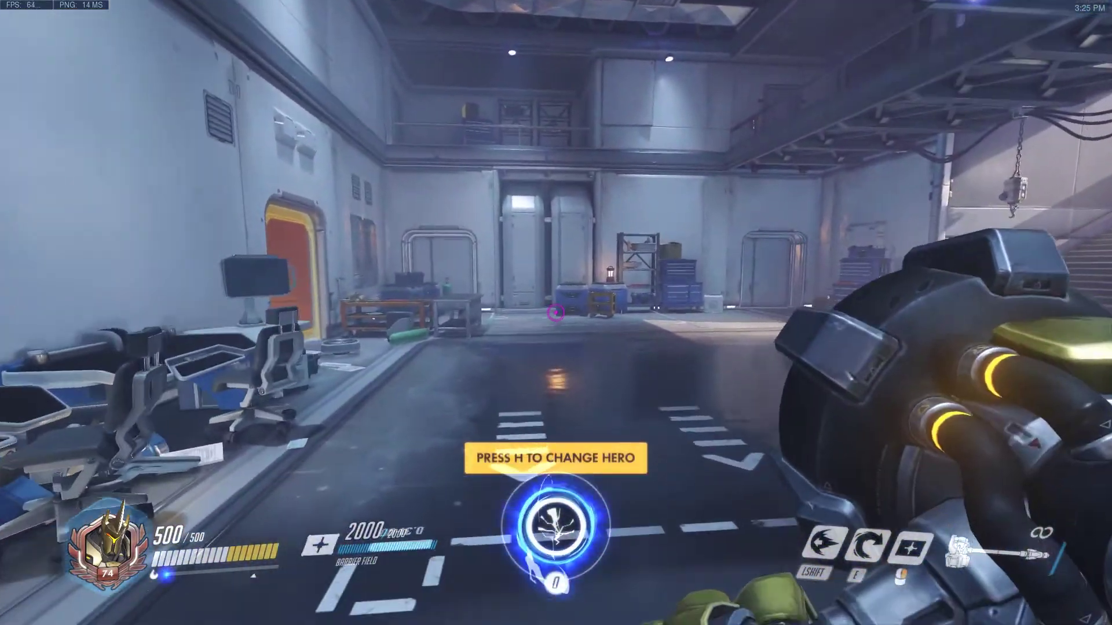
{"action": "key", "text": "w"}
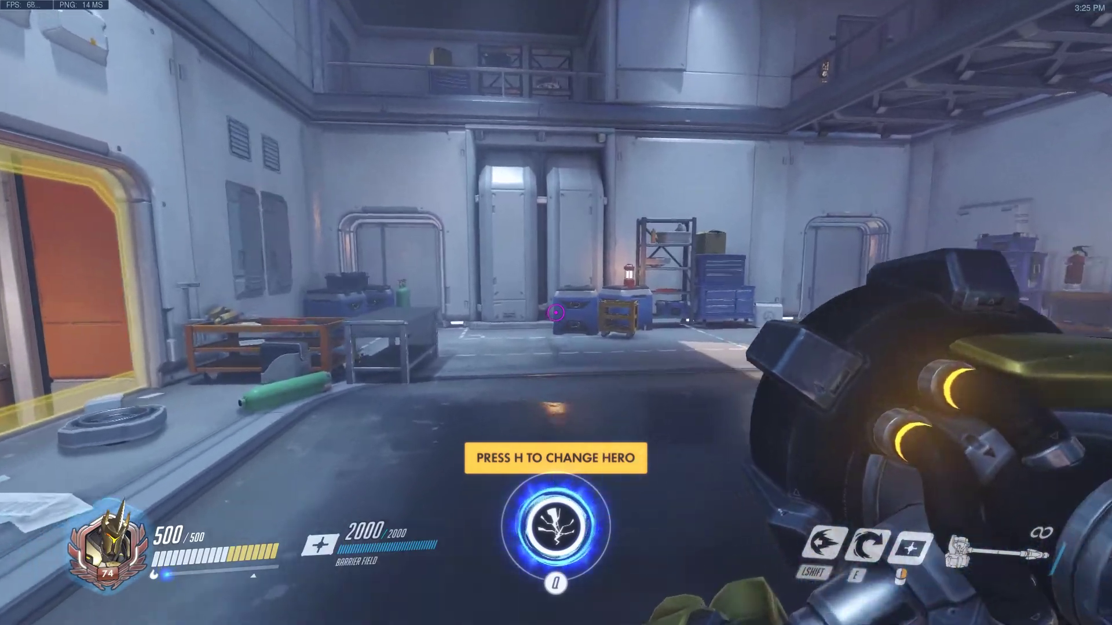
{"action": "key", "text": "w"}
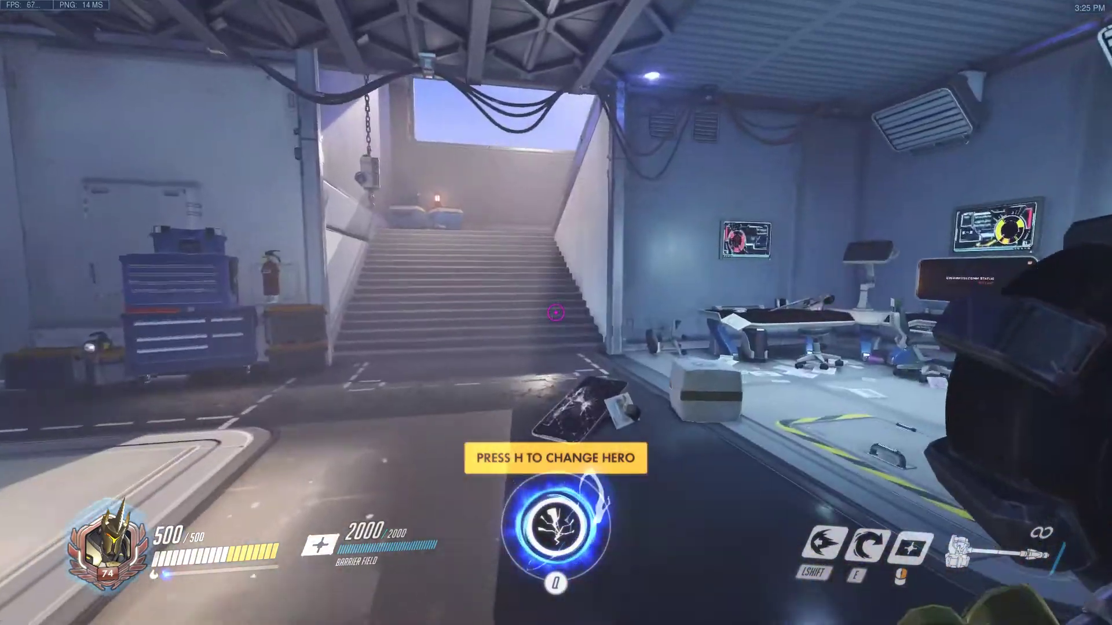
{"action": "key", "text": "w"}
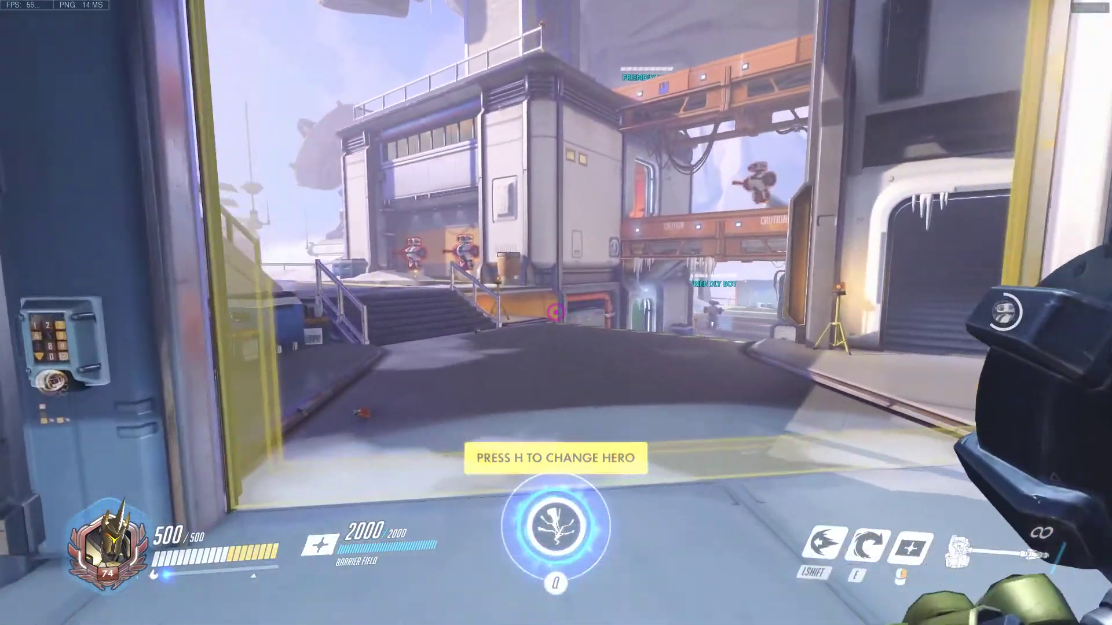
{"action": "key", "text": "w"}
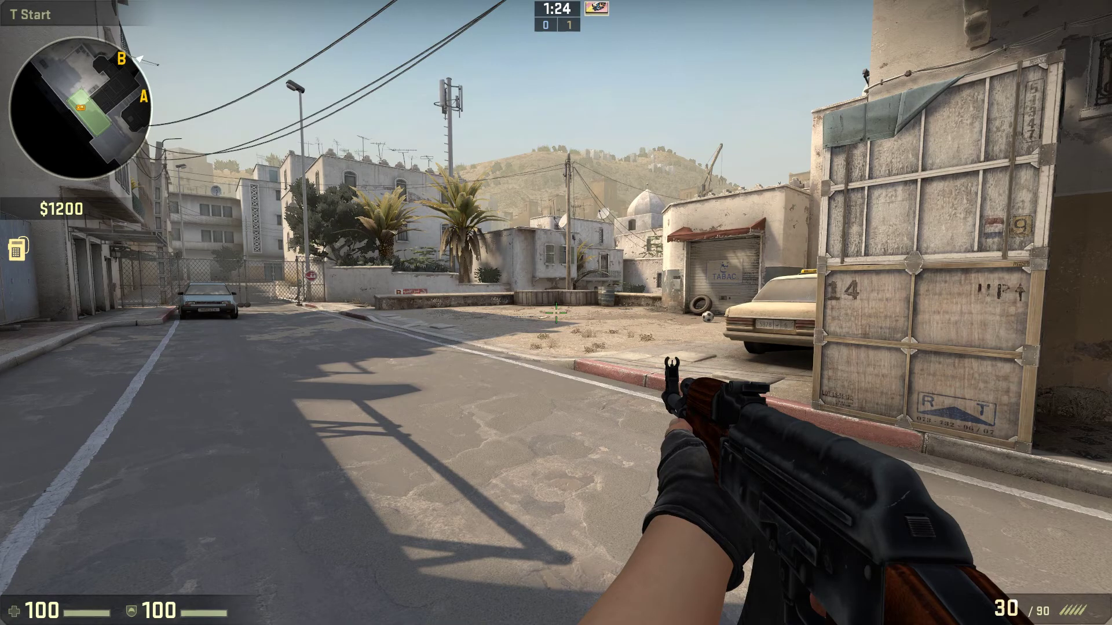
Walk from T Start through the Kasbah courtyard and down the street past the white car to the B gate.
{"action": "key", "text": "w"}
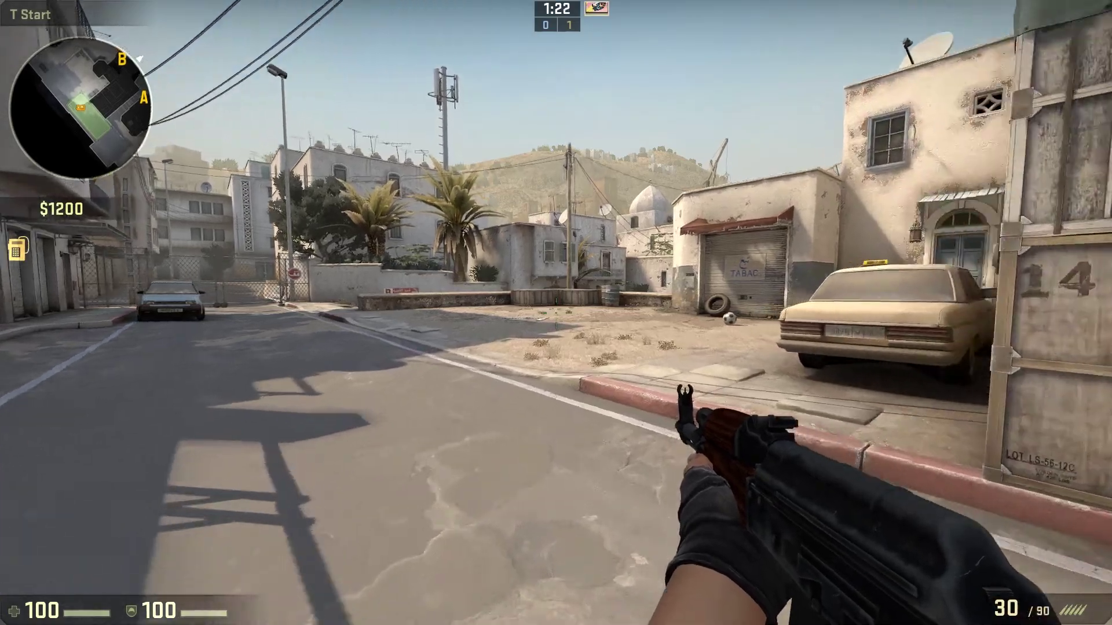
{"action": "key", "text": "w"}
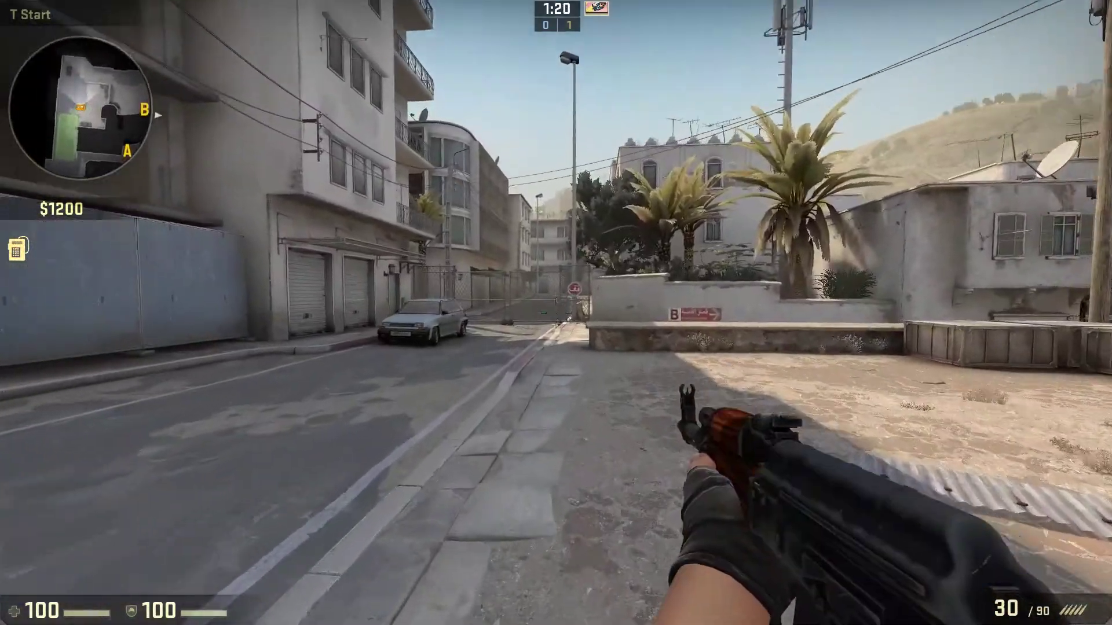
{"action": "key", "text": "w"}
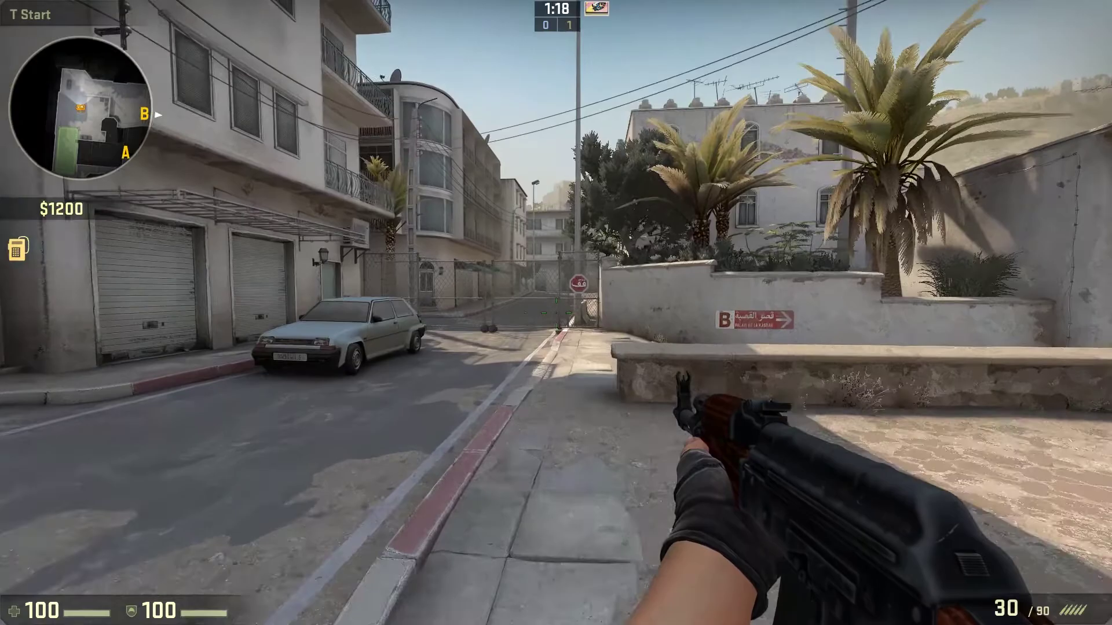
{"action": "key", "text": "w"}
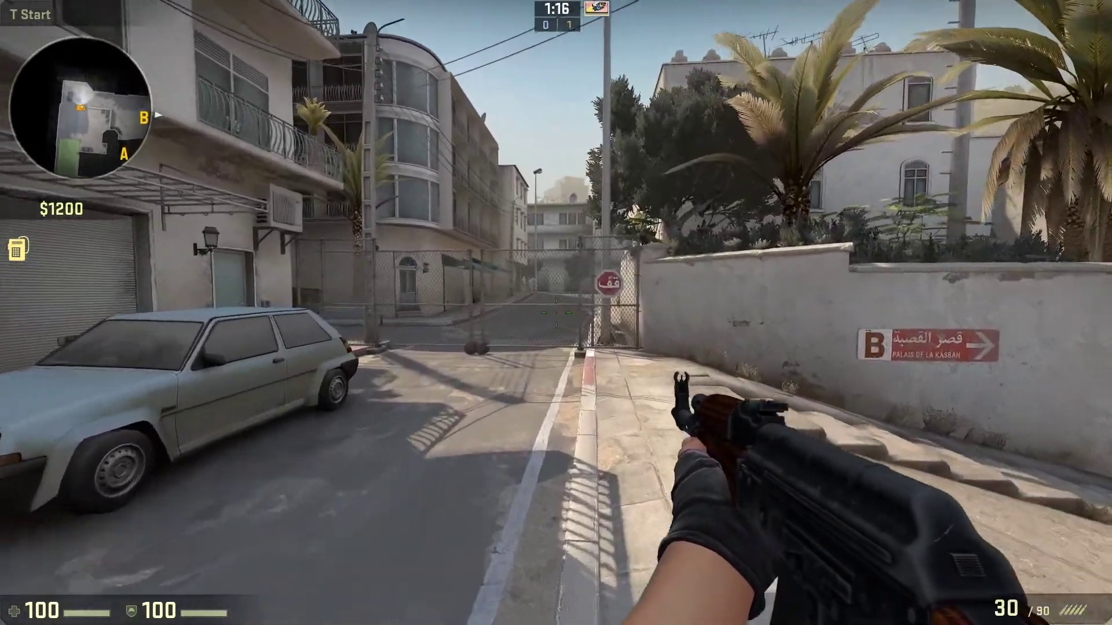
{"action": "key", "text": "w"}
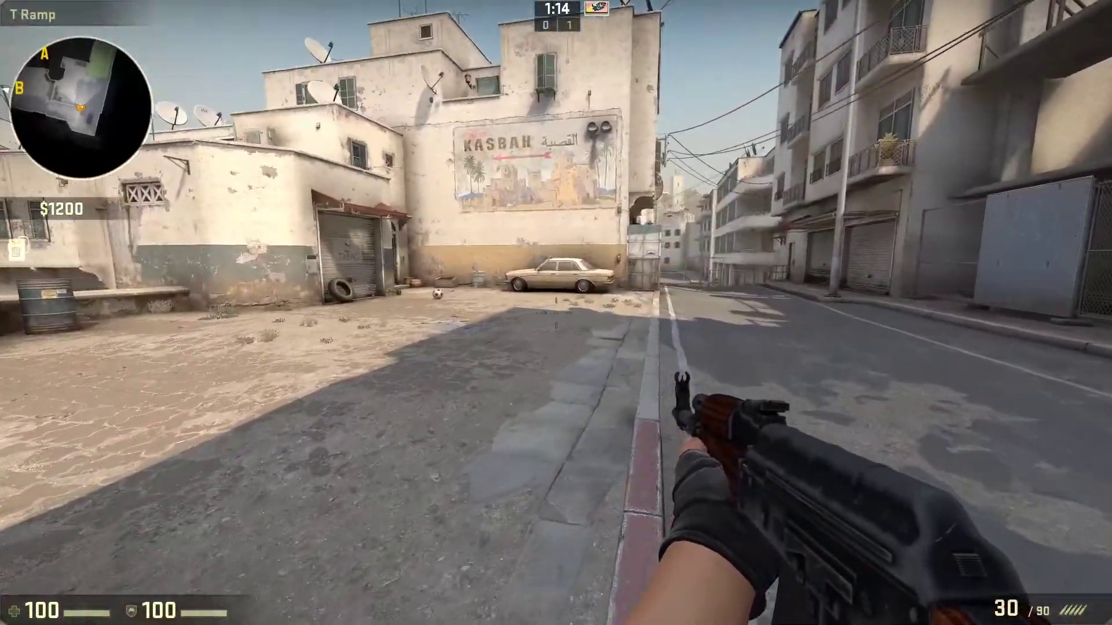
{"action": "key", "text": "w"}
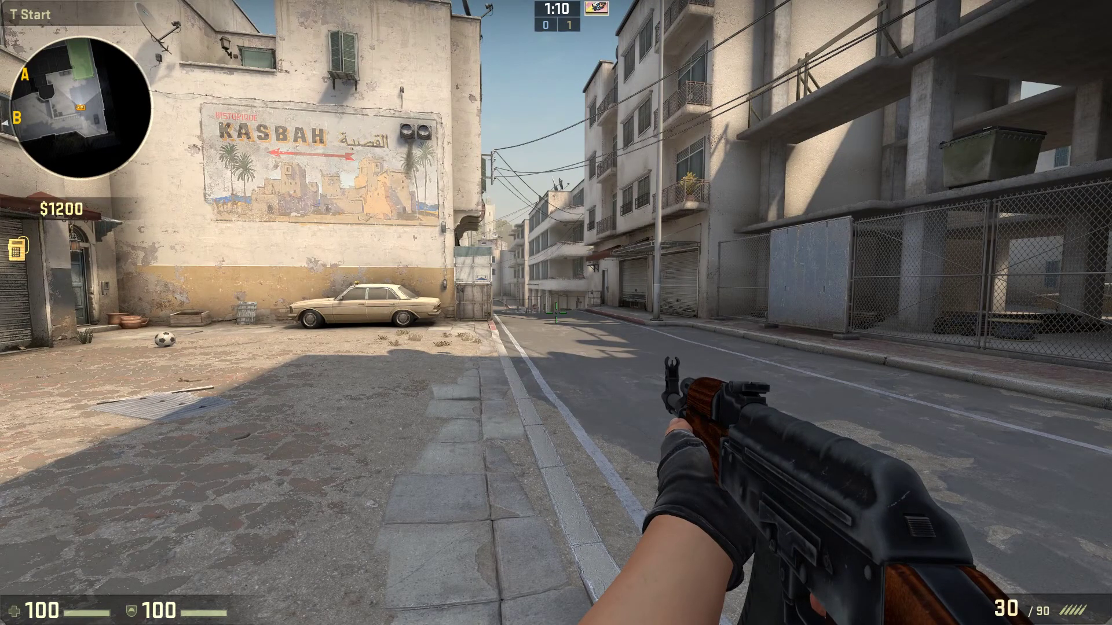
{"action": "key", "text": "w"}
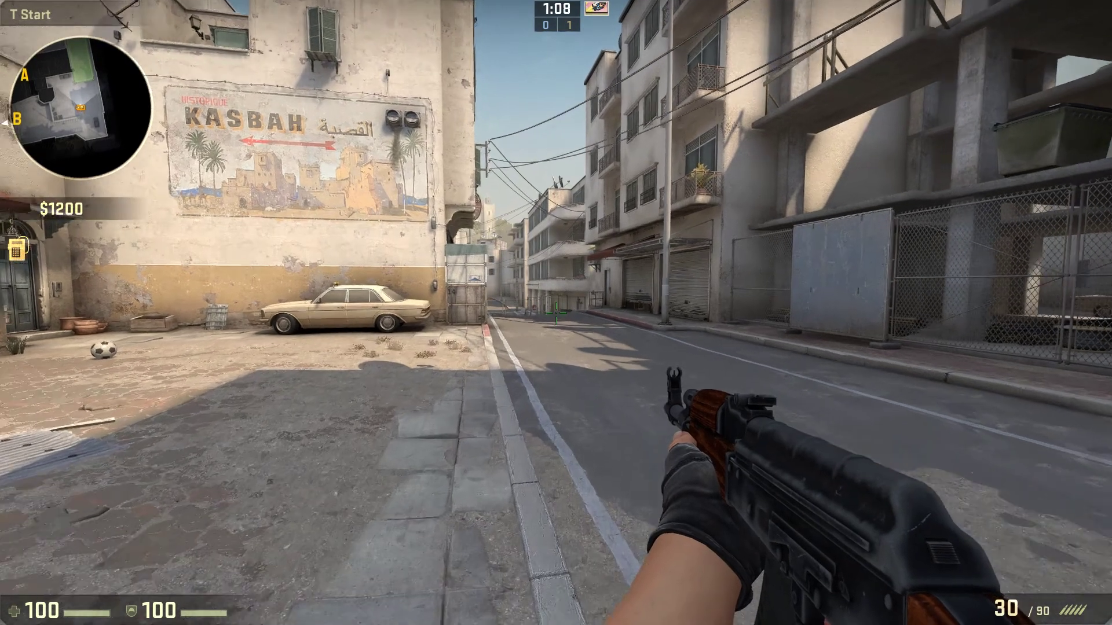
{"action": "key", "text": "w"}
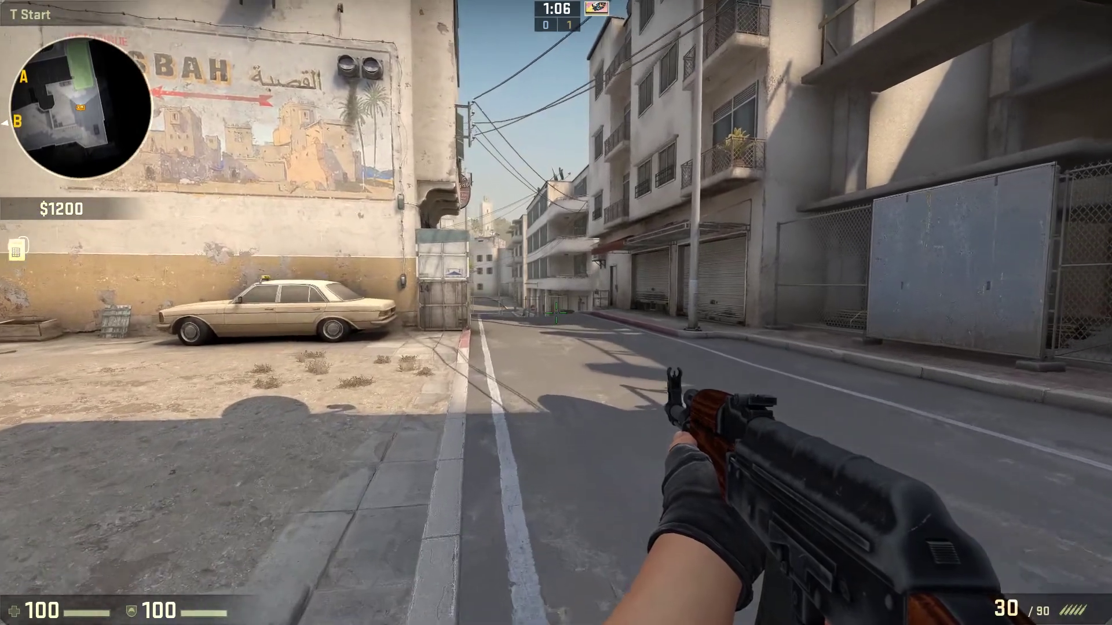
{"action": "key", "text": "w"}
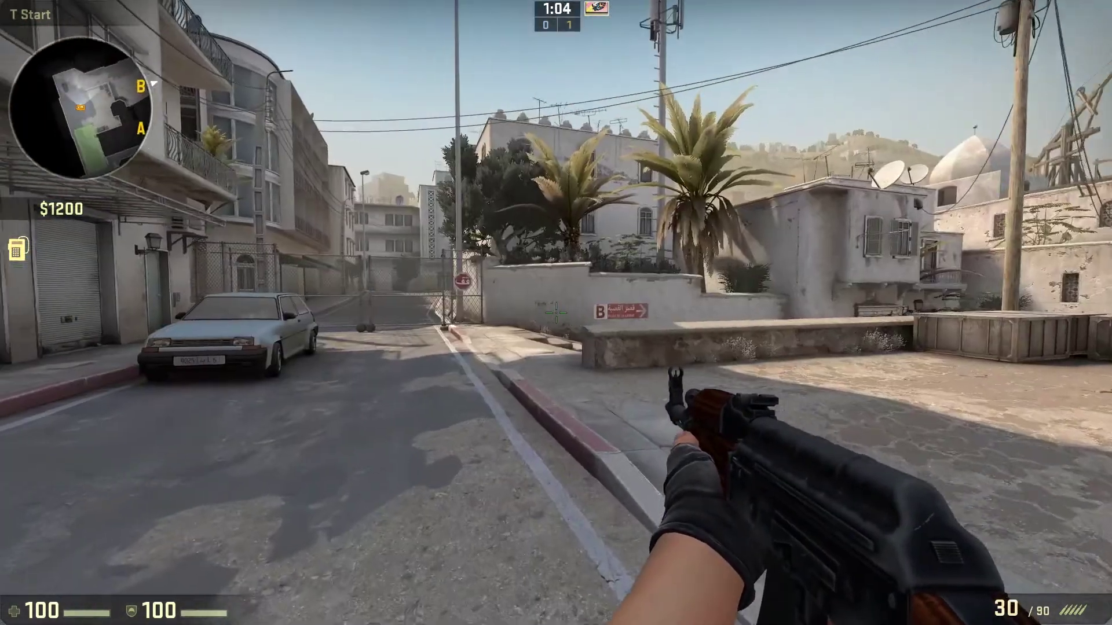
{"action": "key", "text": "w"}
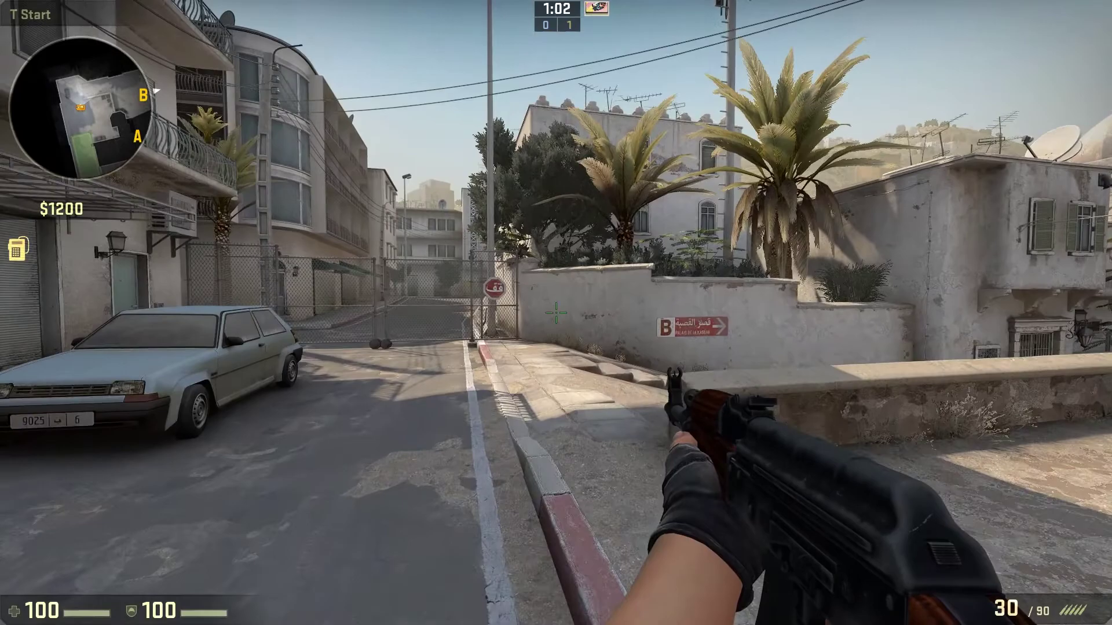
{"action": "key", "text": "w"}
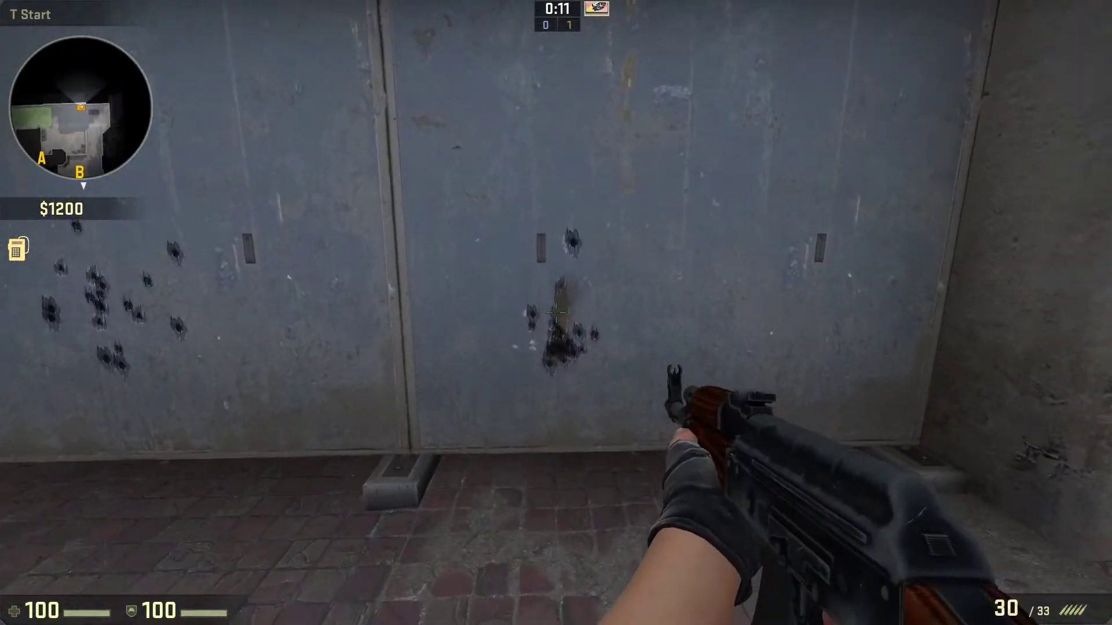
Back away from the bullet-riddled metal panels until both are in view.
{"action": "key", "text": "s"}
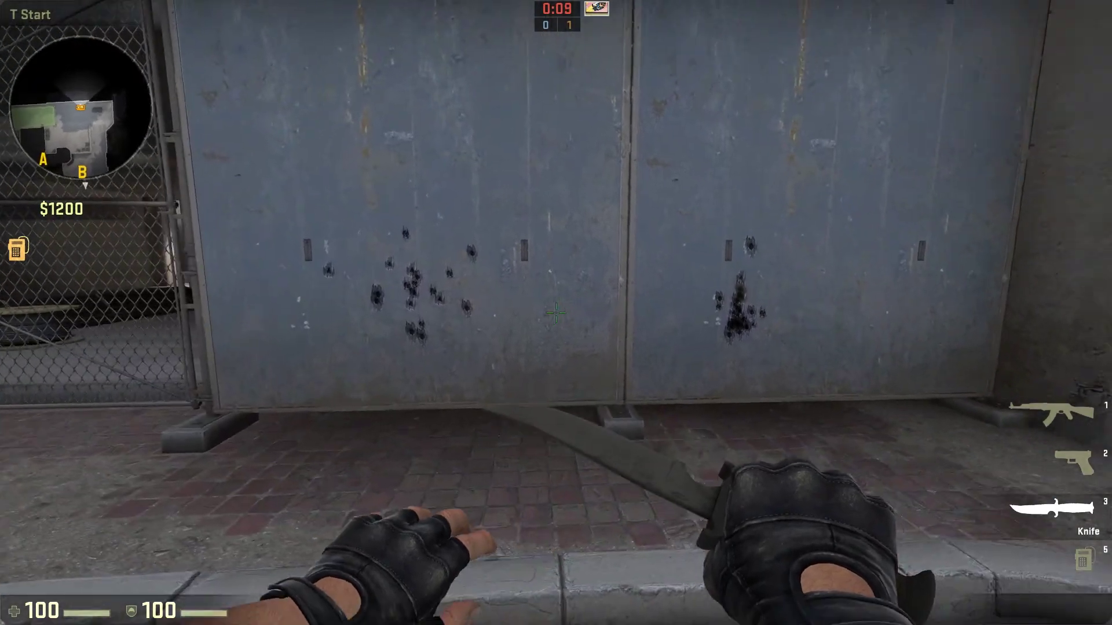
{"action": "key", "text": "s"}
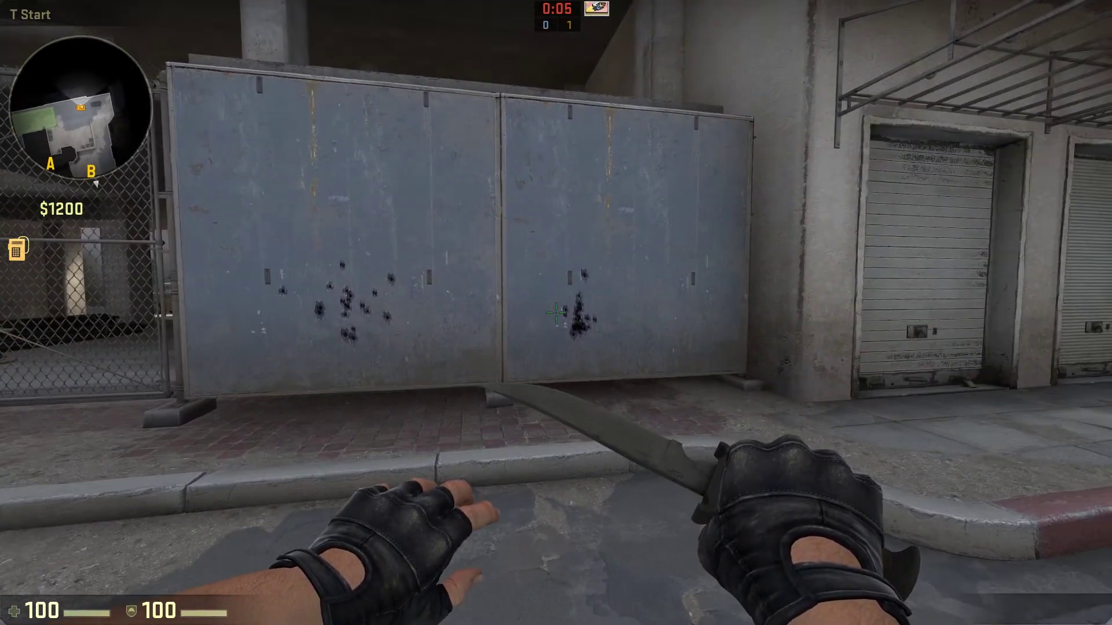
{"action": "key", "text": "s"}
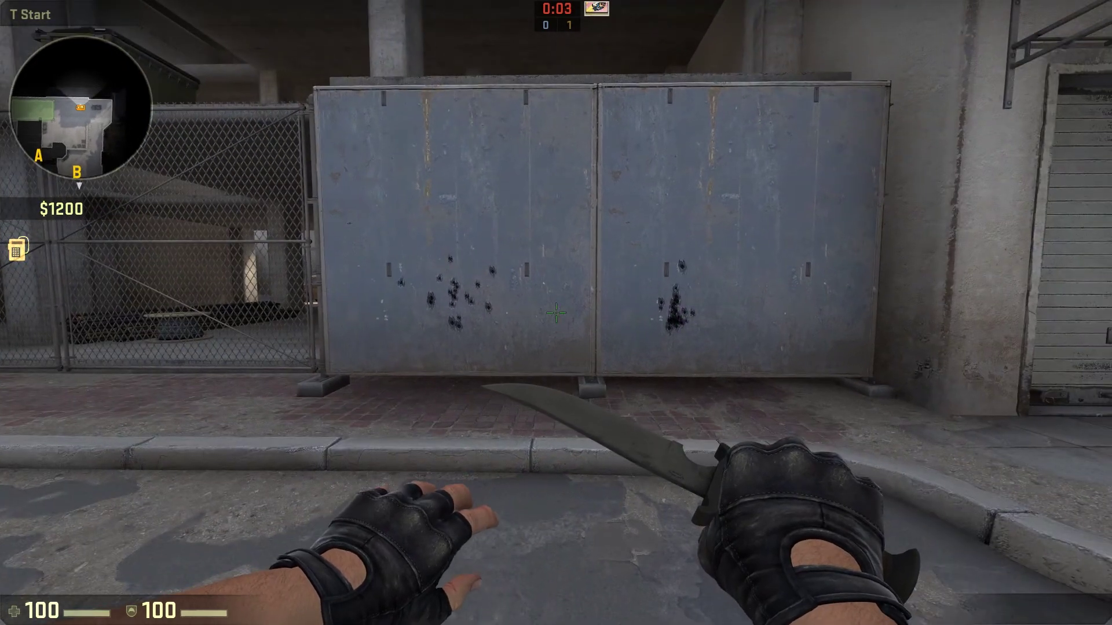